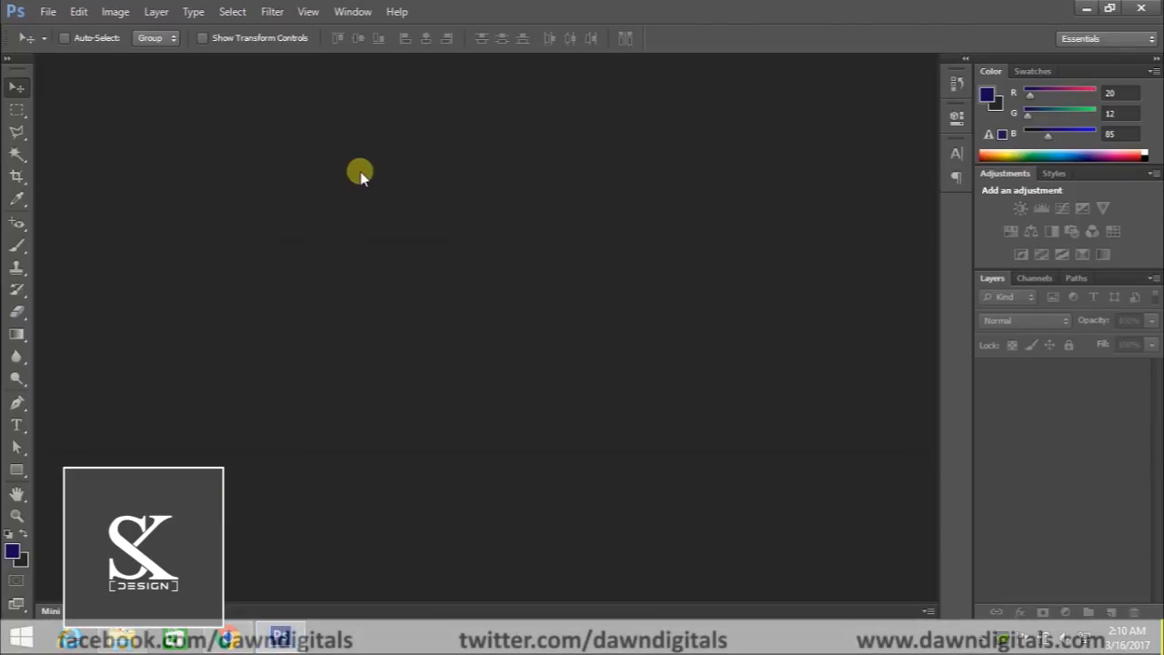
# Open the cricket batsman wallpaper JPG from the Desktop folder
pyautogui.click(47, 11)
pyautogui.click(66, 46)
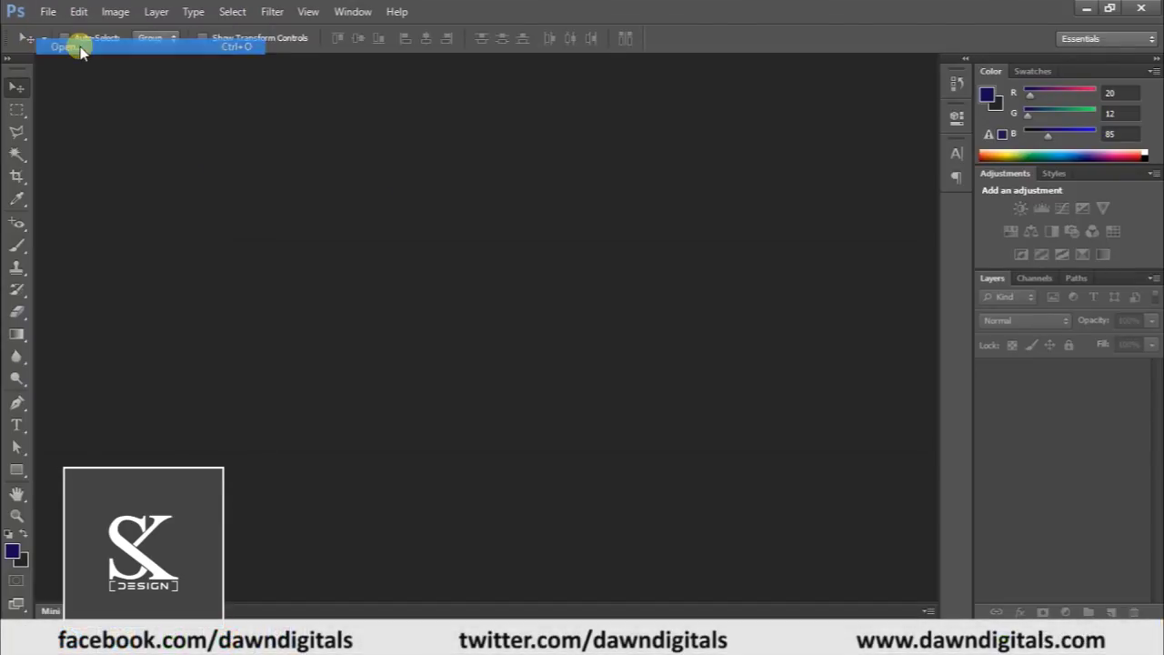
pyautogui.moveTo(926, 186); pyautogui.dragTo(939, 437)
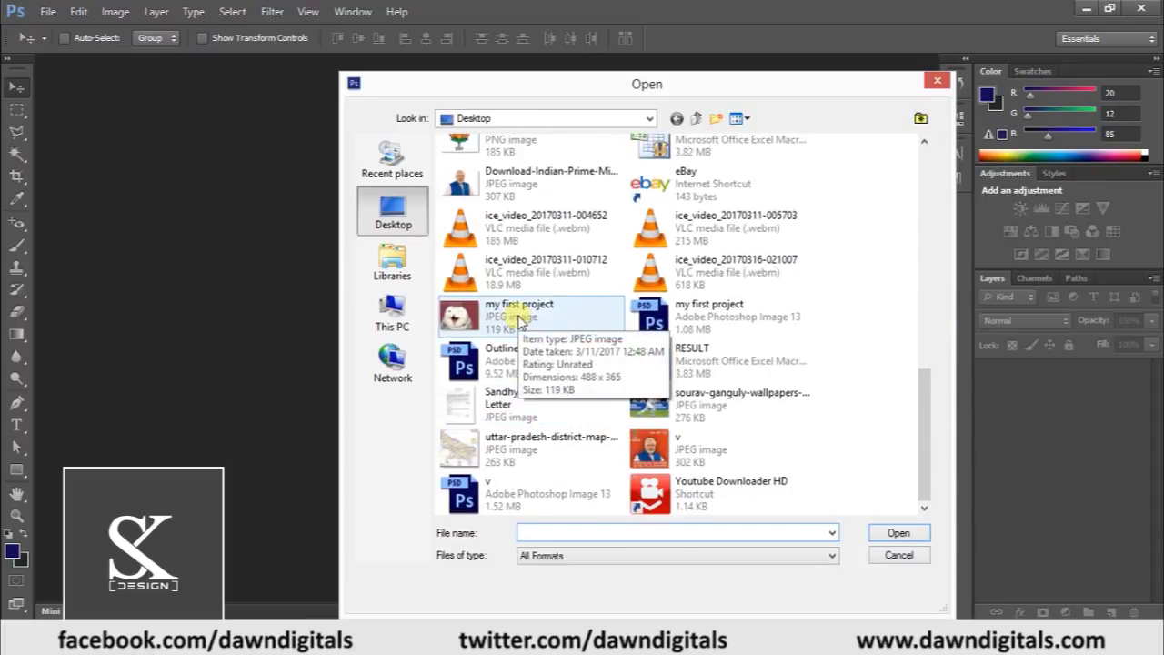
pyautogui.click(719, 404)
pyautogui.click(898, 533)
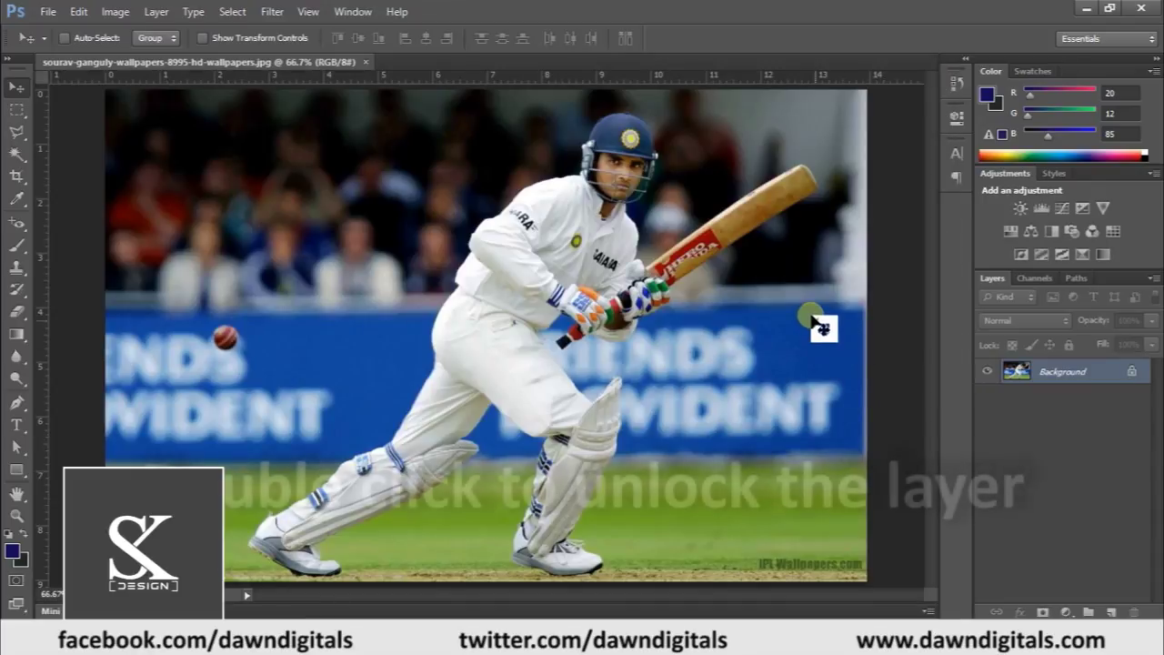
# Convert the Background to Layer 0, duplicate it as Layer 0 copy, and zoom to 300%
pyautogui.doubleClick(1046, 371)
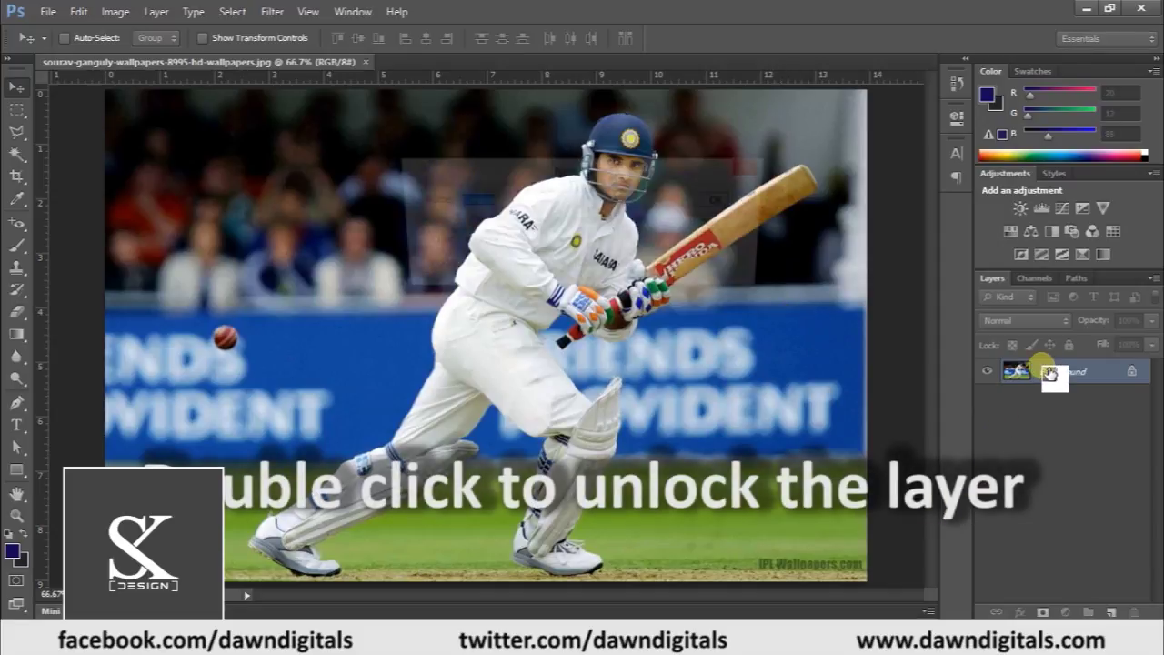
pyautogui.click(724, 201)
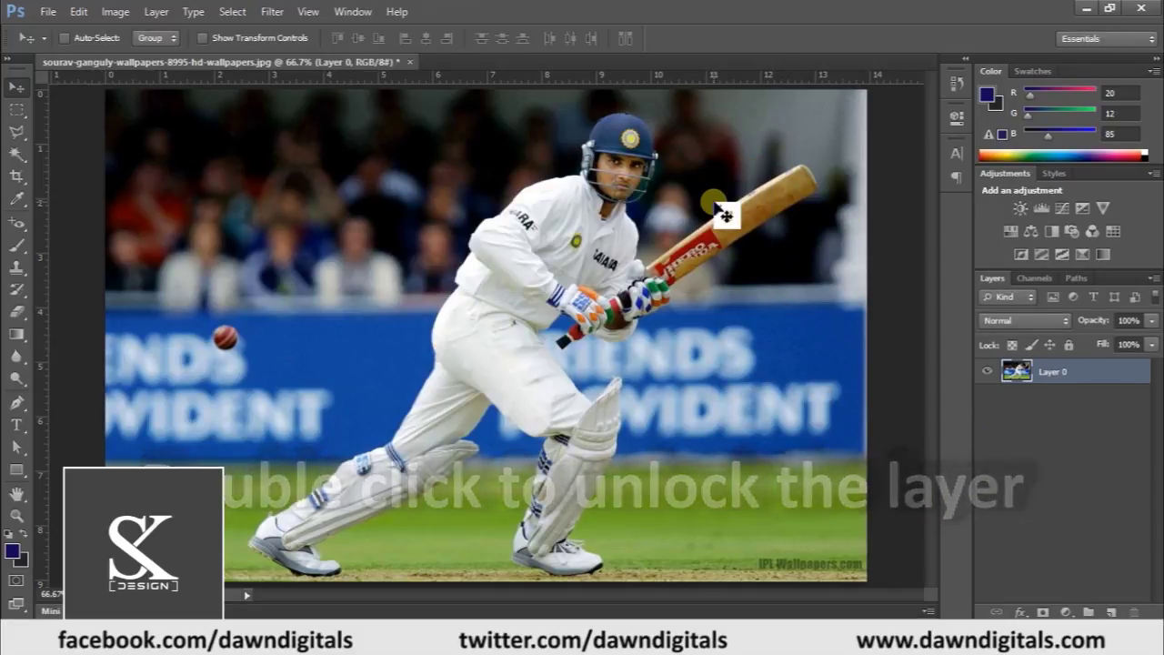
pyautogui.click(157, 11)
pyautogui.moveTo(166, 31)
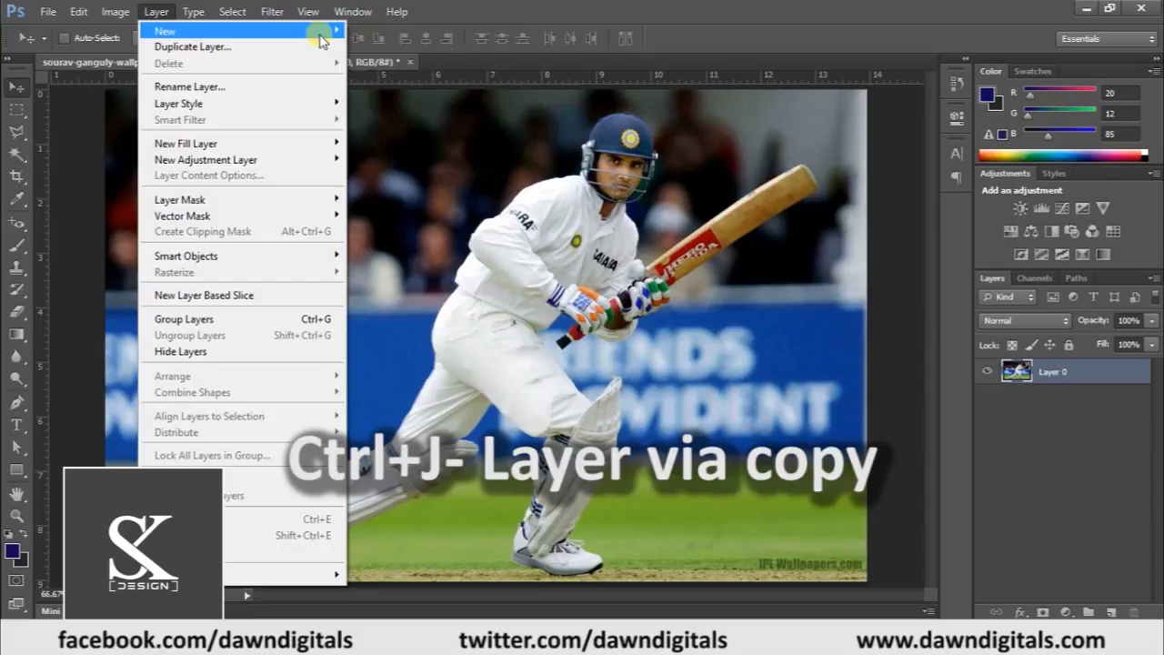
pyautogui.click(405, 107)
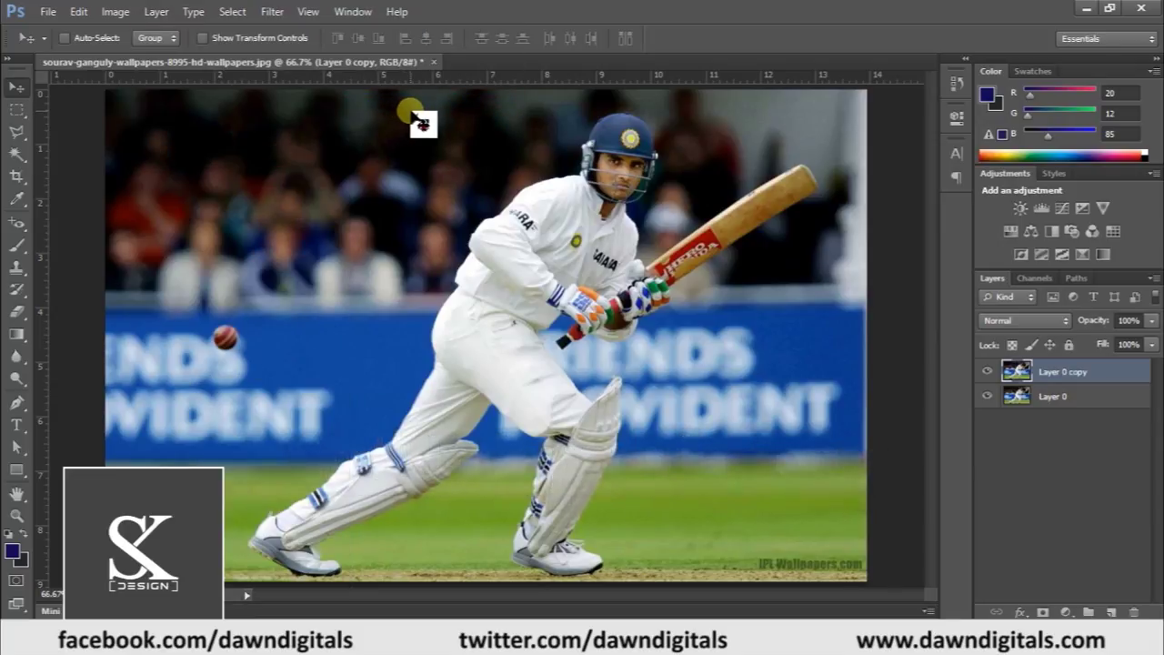
pyautogui.hotkey('ctrl', '+')
pyautogui.hotkey('ctrl', '+')
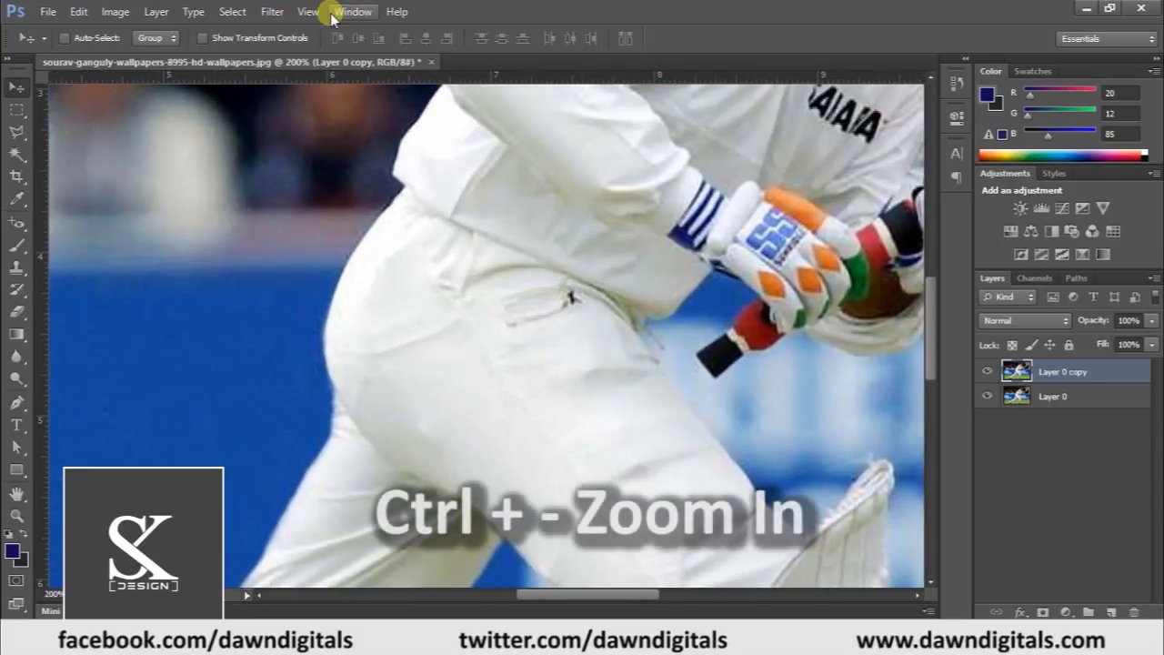
pyautogui.hotkey('ctrl', '+')
pyautogui.moveTo(394, 421)
pyautogui.mouseDown()
pyautogui.moveTo(624, 197)
pyautogui.moveTo(702, 312)
pyautogui.moveTo(581, 290)
pyautogui.moveTo(533, 372)
pyautogui.mouseUp()
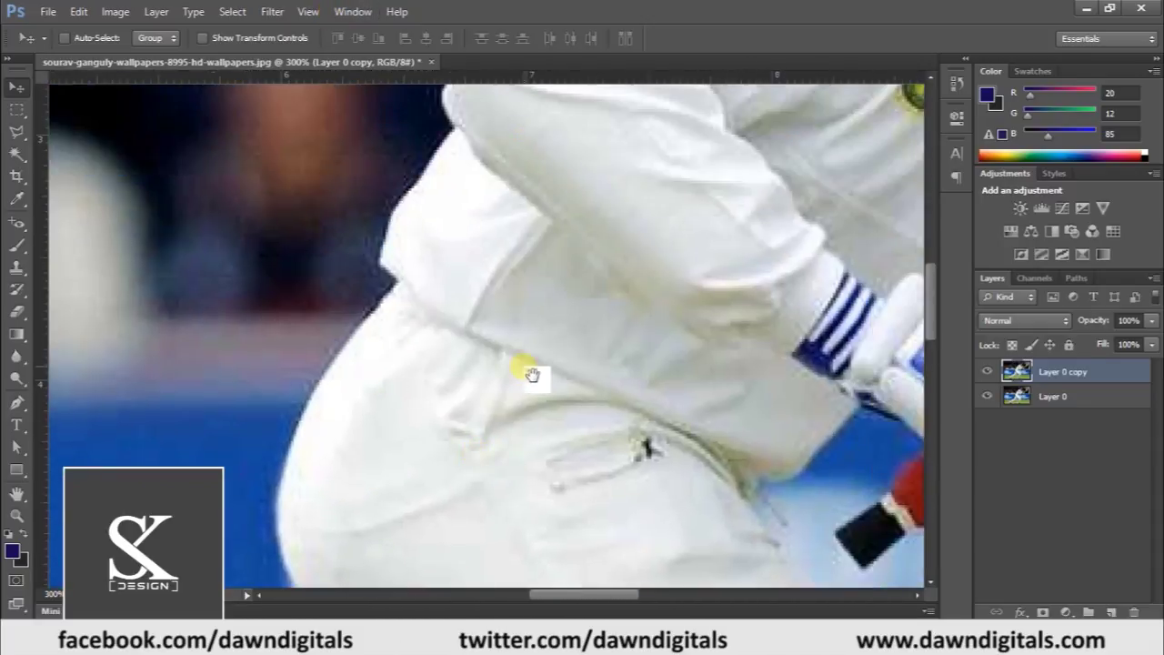
# Invert the copy layer's colours and start a pen path along the batsman's shoulder edge
pyautogui.hotkey('ctrl', 'i')
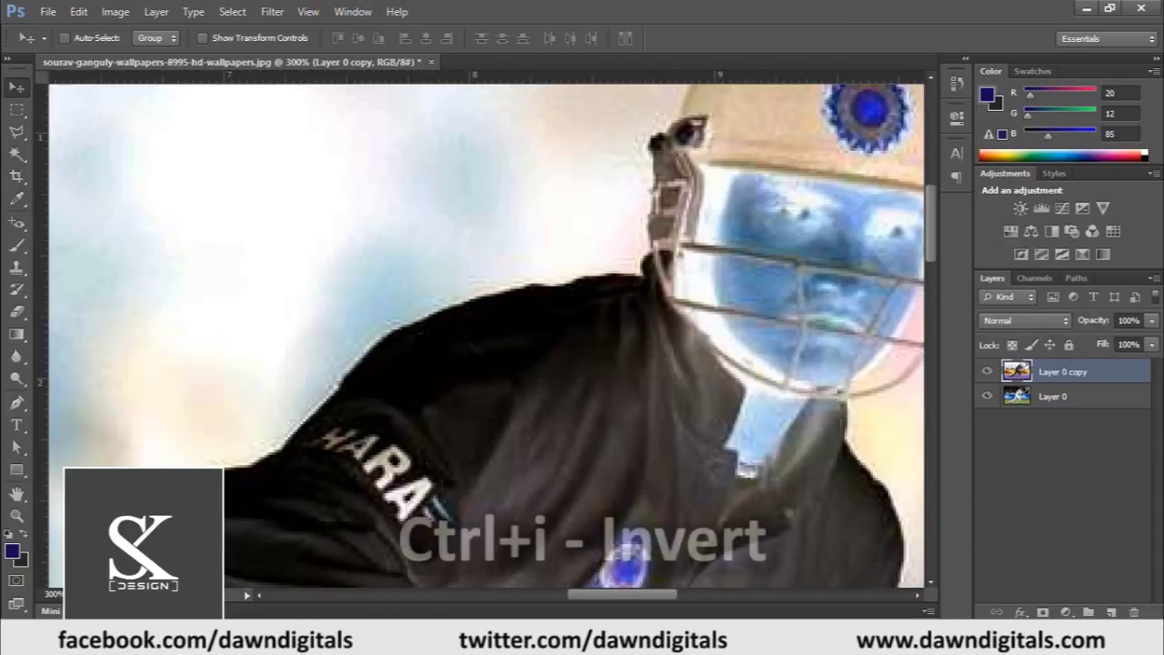
pyautogui.press('p')
pyautogui.click(566, 296)
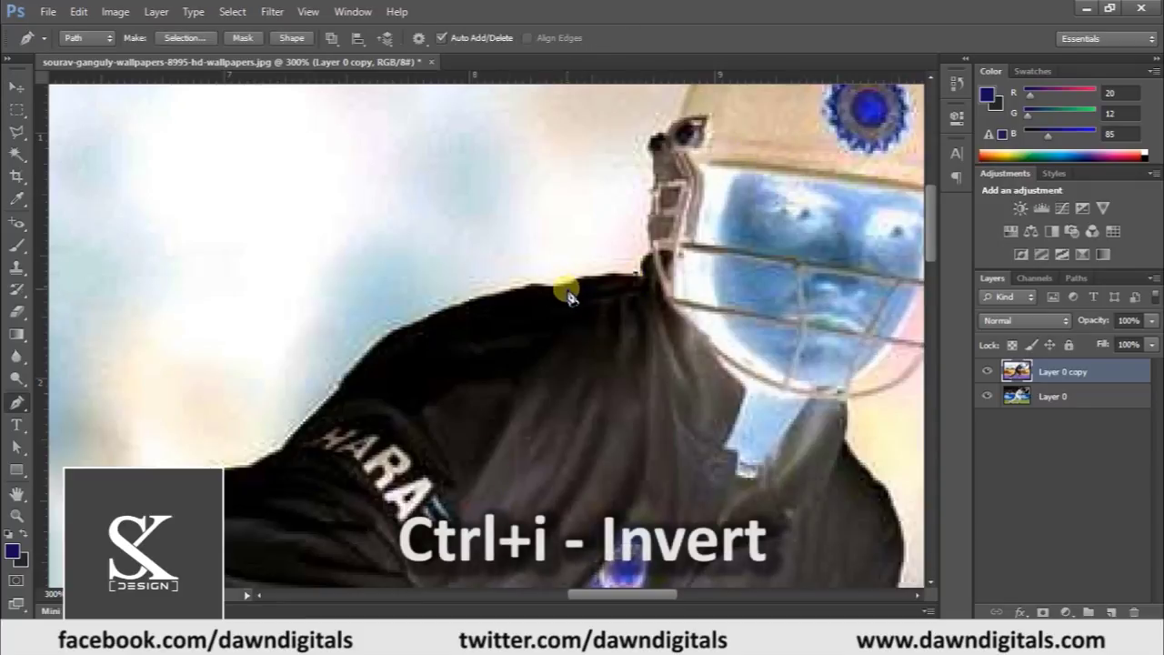
pyautogui.click(439, 319)
pyautogui.click(375, 348)
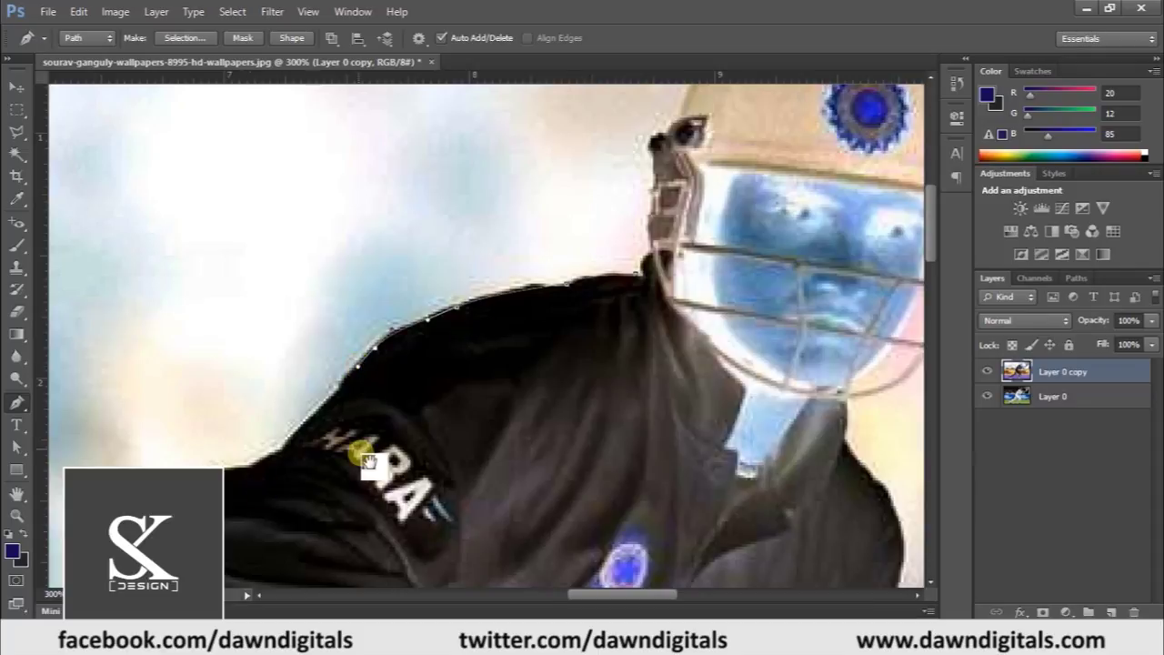
pyautogui.moveTo(364, 459); pyautogui.dragTo(536, 377)
pyautogui.click(460, 360)
pyautogui.click(424, 384)
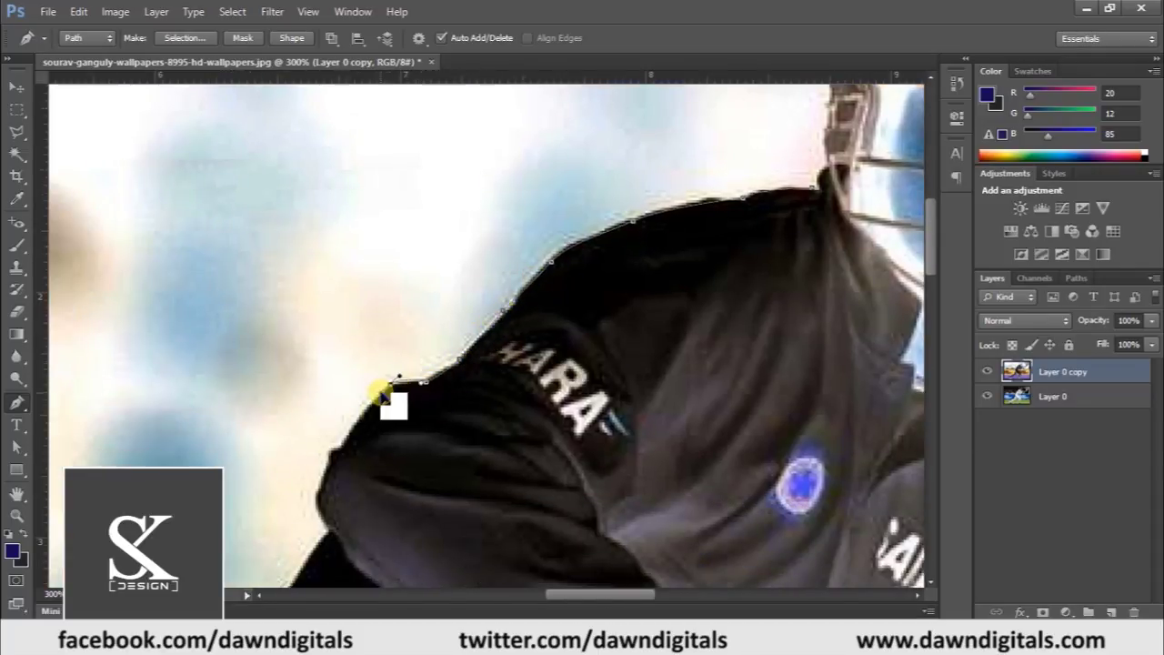
pyautogui.moveTo(383, 396); pyautogui.dragTo(450, 350)
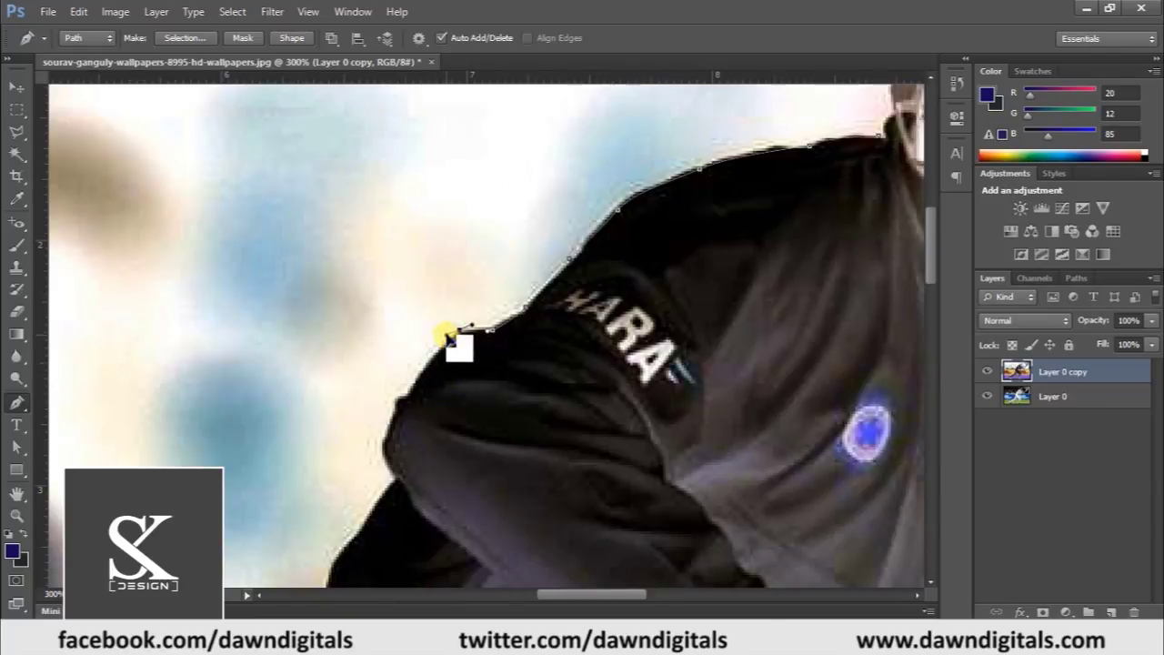
pyautogui.click(399, 402)
pyautogui.click(386, 449)
# Extend the pen path past the shoulder and down the coat's left edge
pyautogui.moveTo(483, 410); pyautogui.dragTo(643, 268)
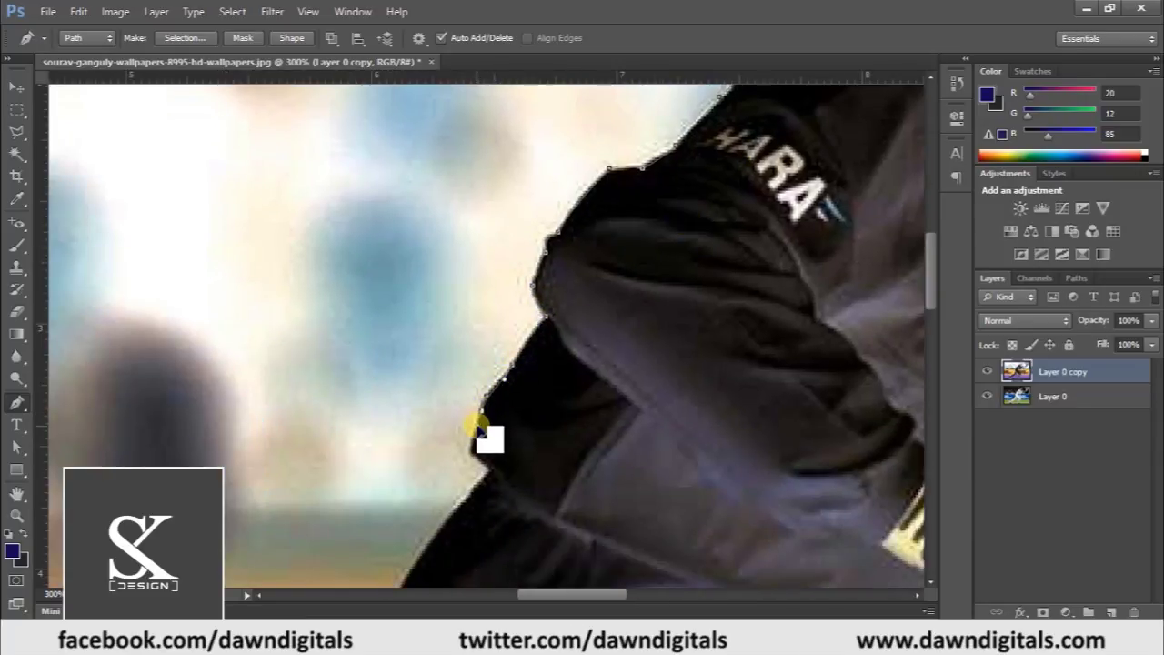
pyautogui.click(474, 454)
pyautogui.moveTo(458, 507); pyautogui.dragTo(530, 295)
pyautogui.click(463, 396)
pyautogui.click(443, 430)
pyautogui.click(434, 452)
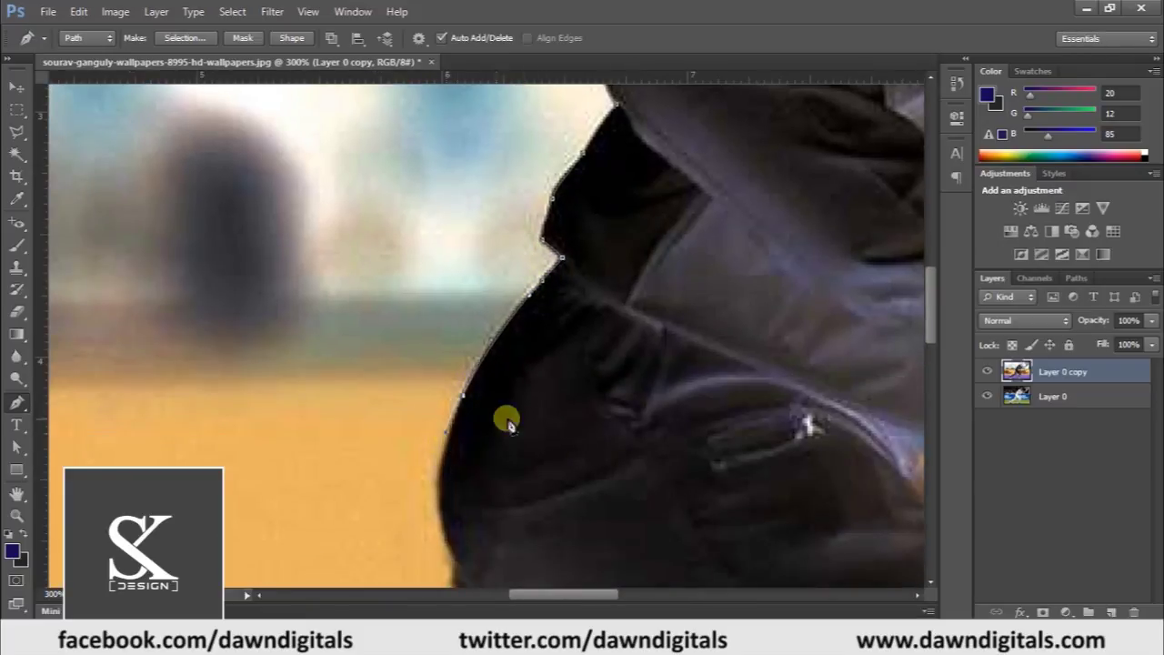
pyautogui.scroll(-3, 492, 419)
pyautogui.moveTo(474, 388); pyautogui.dragTo(500, 428)
pyautogui.click(476, 403)
pyautogui.click(479, 455)
pyautogui.click(471, 476)
# Continue placing anchors further down the lower coat edge
pyautogui.moveTo(551, 466); pyautogui.dragTo(571, 330)
pyautogui.click(445, 411)
pyautogui.click(414, 466)
pyautogui.click(383, 521)
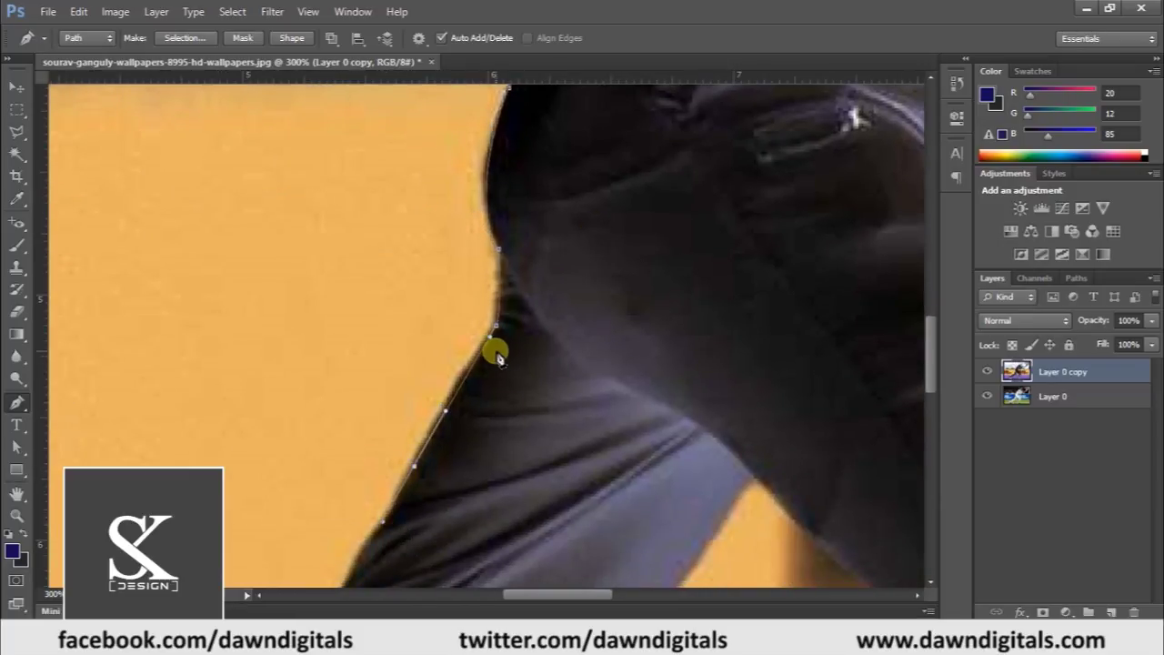
pyautogui.moveTo(574, 386); pyautogui.dragTo(585, 273)
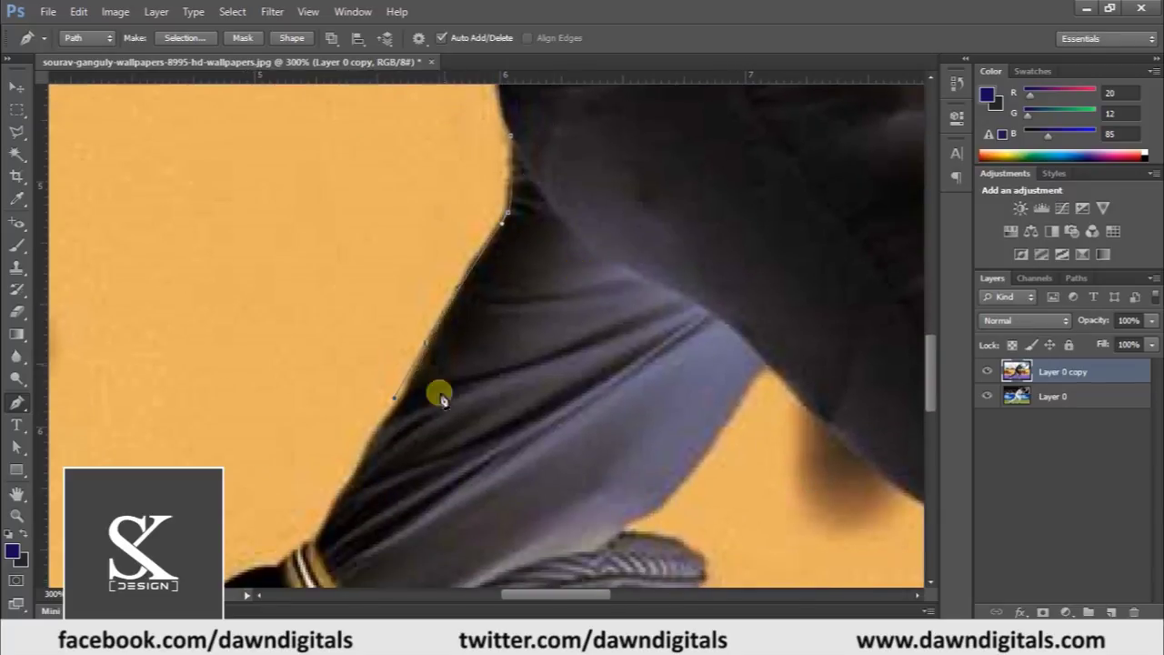
pyautogui.click(344, 484)
pyautogui.click(328, 501)
# Reselect the path, briefly pick Delete Anchor Point, then return to the Pen tool
pyautogui.press('Escape')
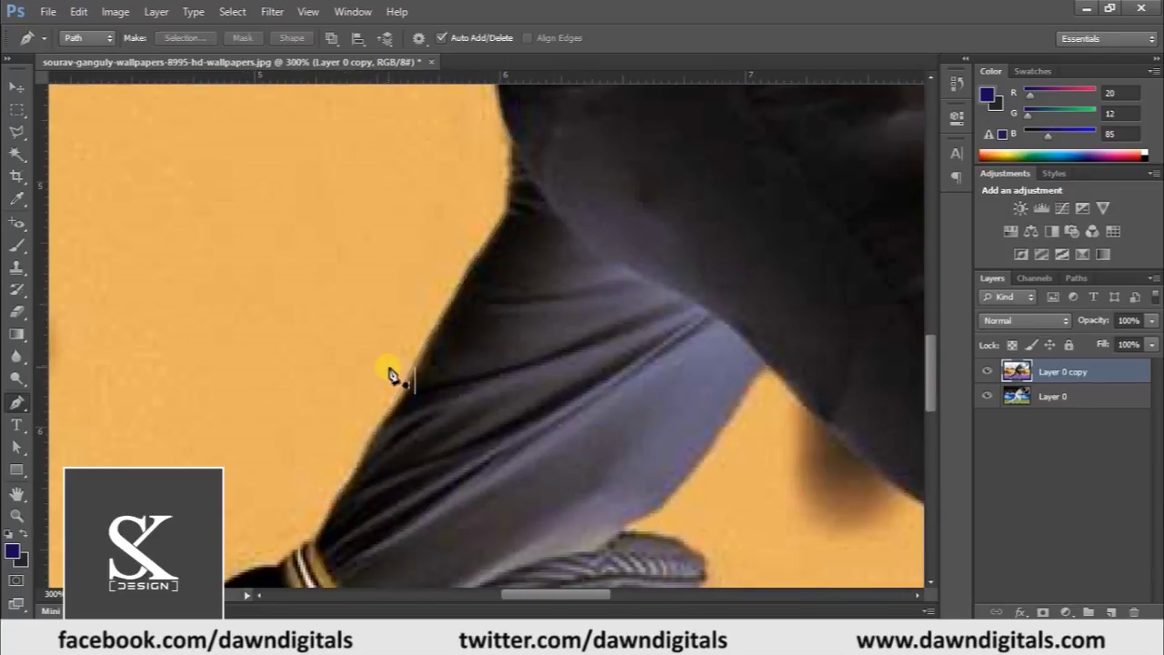
pyautogui.click(344, 496)
pyautogui.rightClick(28, 405)
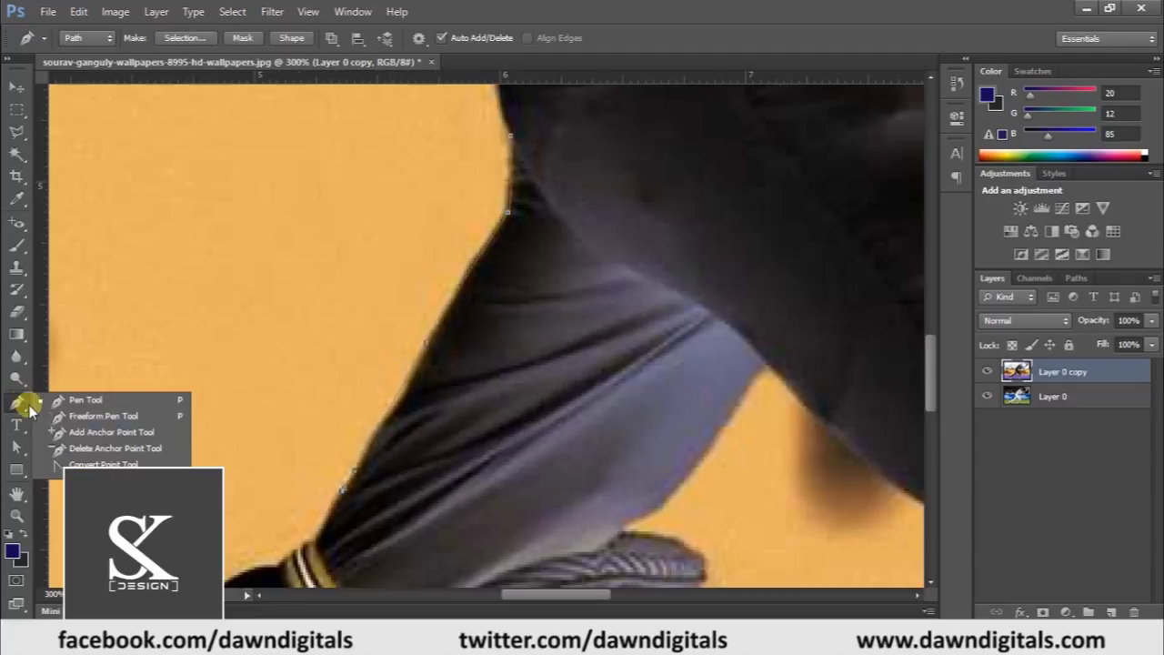
pyautogui.click(94, 449)
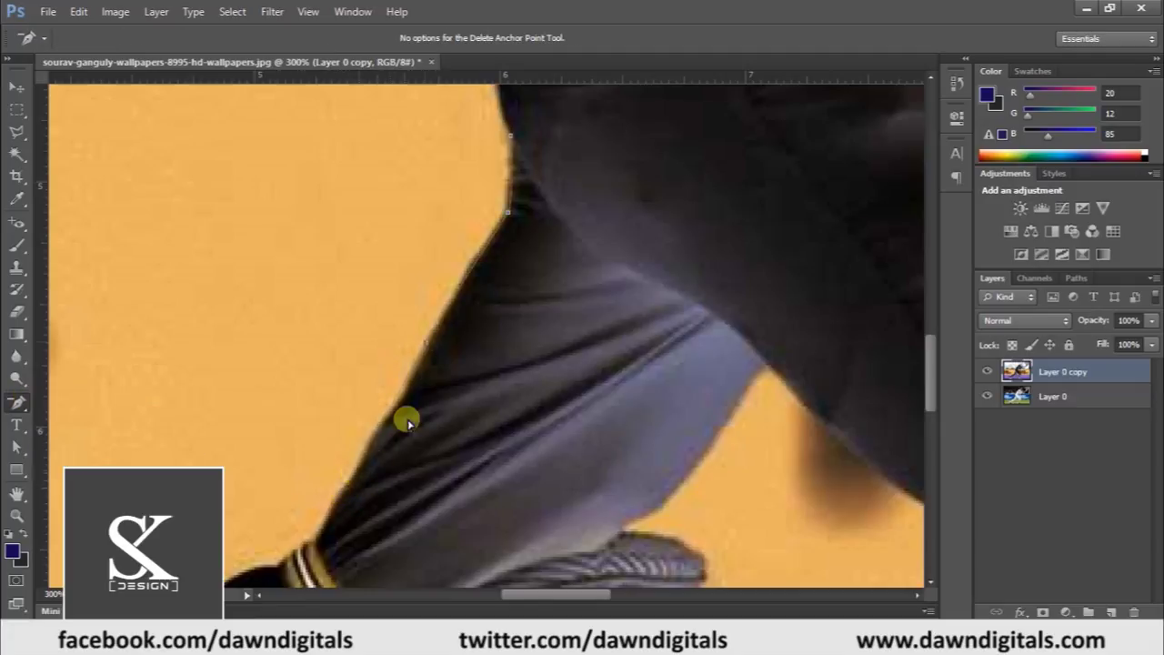
pyautogui.press('p')
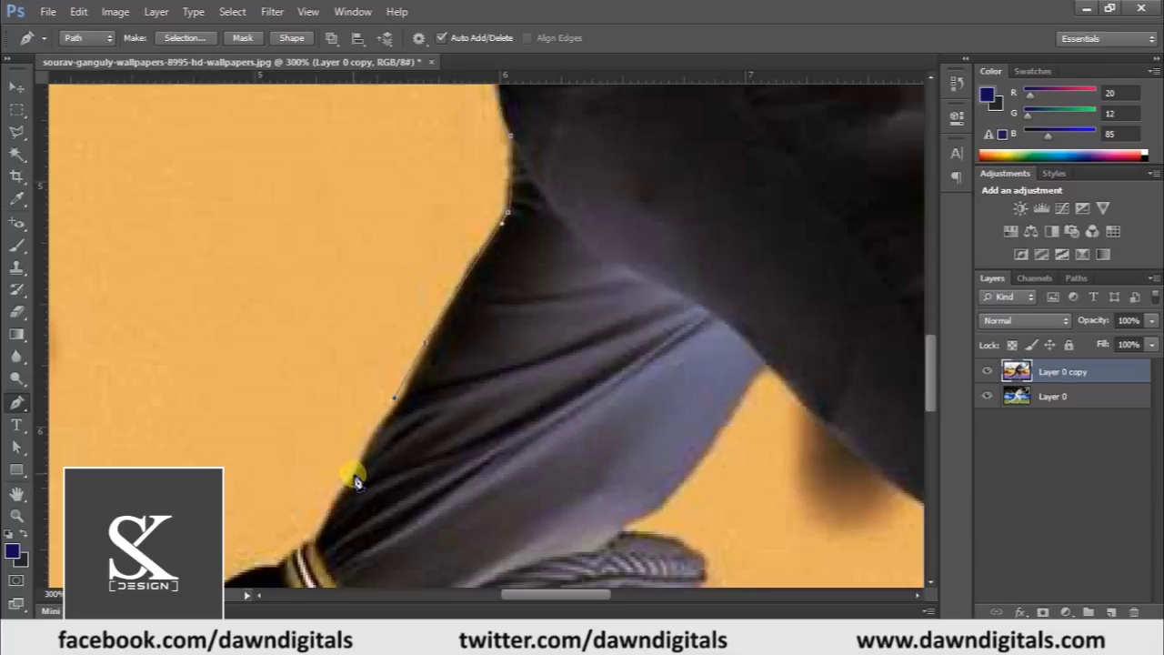
# Trace the path down the jacket edge and along the leg pad
pyautogui.scroll(-2, 509, 377)
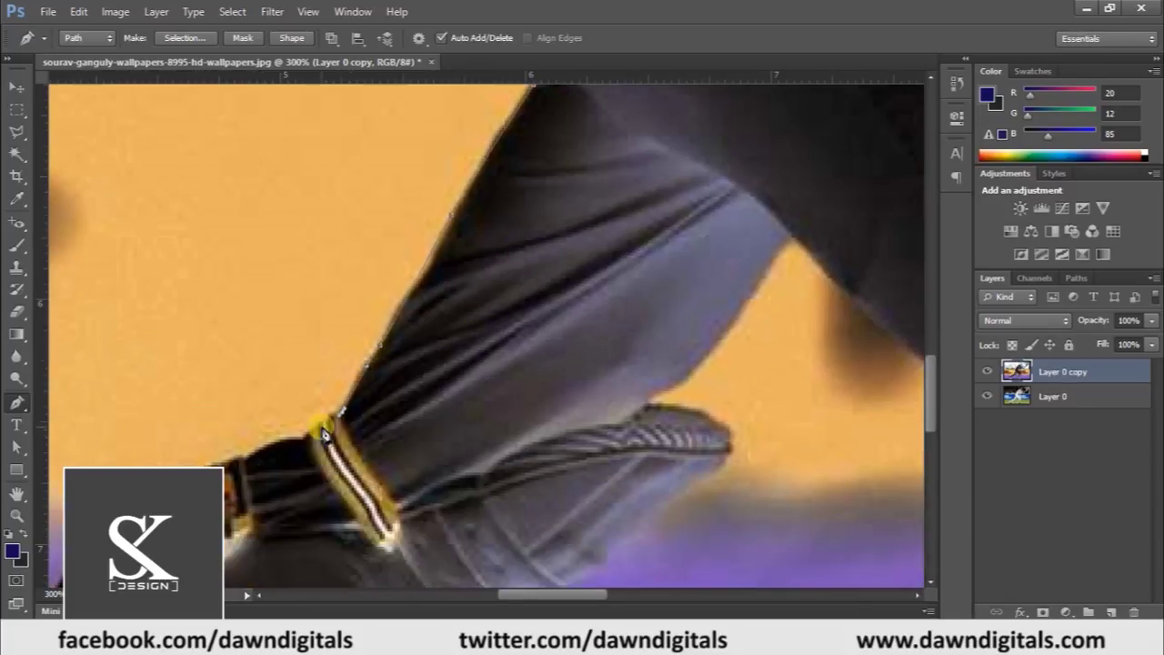
pyautogui.moveTo(325, 435)
pyautogui.mouseDown()
pyautogui.moveTo(299, 447)
pyautogui.moveTo(468, 260)
pyautogui.mouseUp()
pyautogui.click(246, 459)
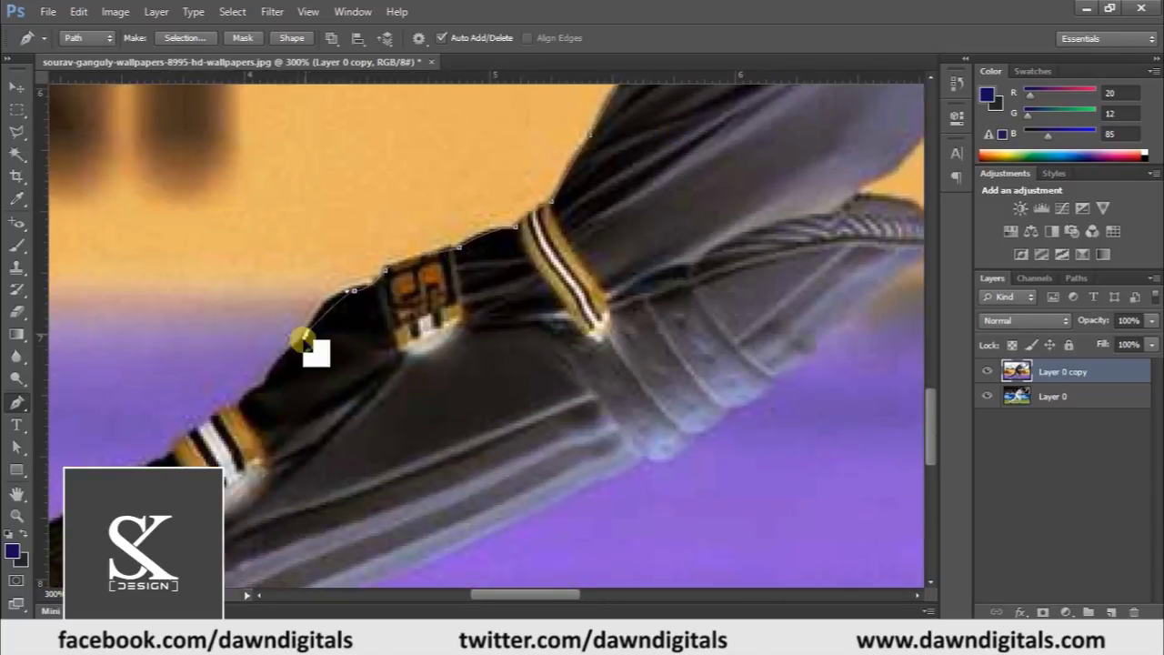
pyautogui.moveTo(289, 381); pyautogui.dragTo(291, 373)
pyautogui.click(263, 382)
pyautogui.click(238, 403)
pyautogui.click(179, 446)
# Trace along the shoe's upper edge and down around its toe
pyautogui.moveTo(152, 462); pyautogui.dragTo(516, 270)
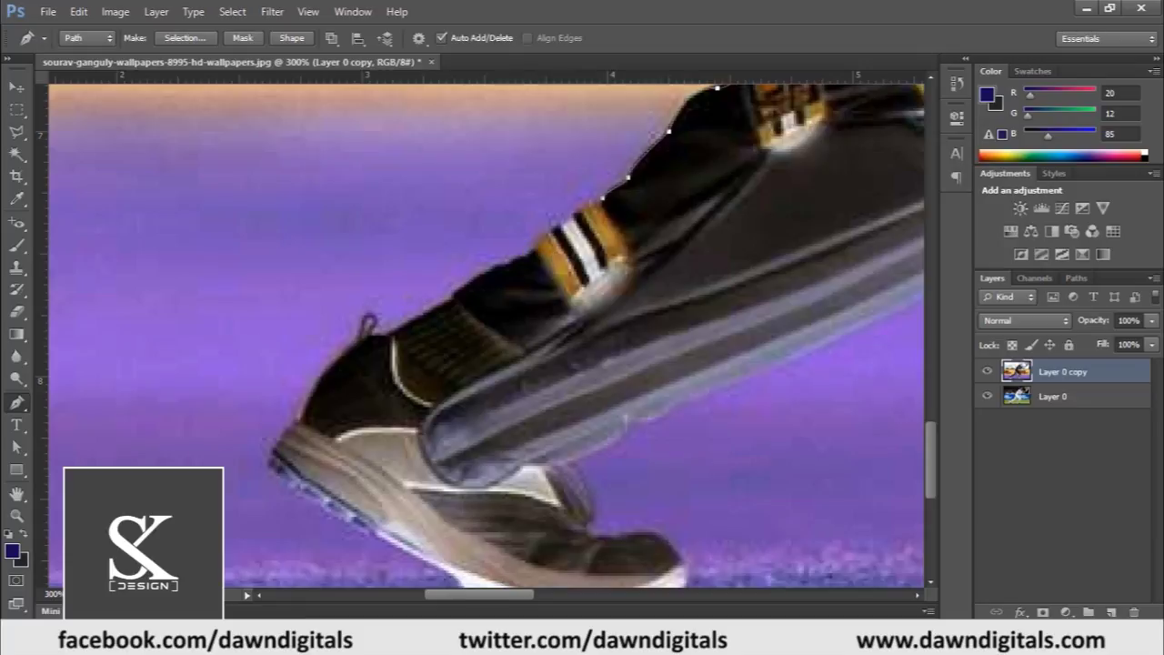
pyautogui.click(600, 204)
pyautogui.click(533, 245)
pyautogui.click(445, 301)
pyautogui.click(382, 333)
pyautogui.click(359, 340)
pyautogui.click(319, 374)
pyautogui.click(301, 425)
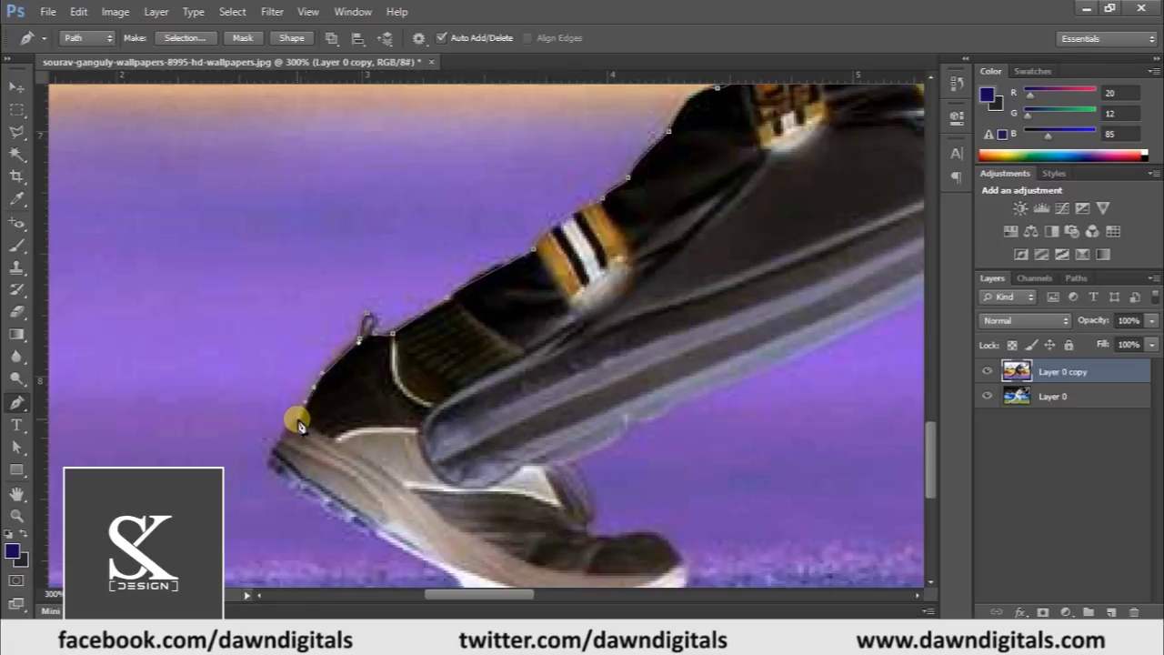
# Continue the path along the shoe's bottom edge and sole to the toe
pyautogui.moveTo(539, 384); pyautogui.dragTo(443, 281)
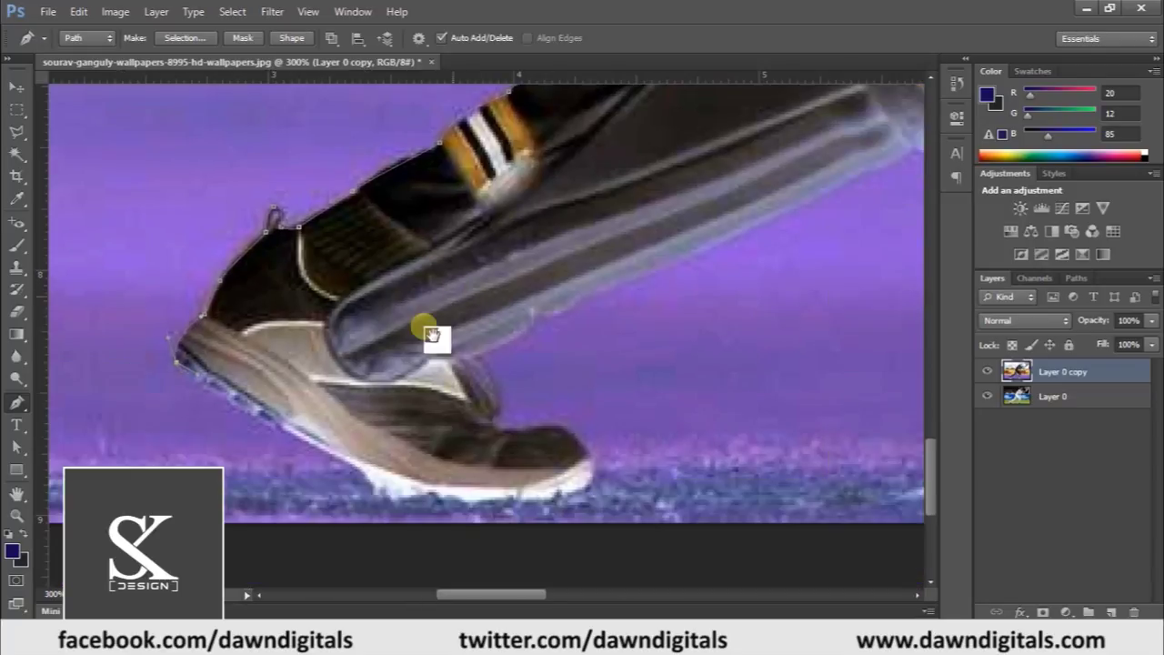
pyautogui.click(176, 368)
pyautogui.click(286, 436)
pyautogui.click(399, 499)
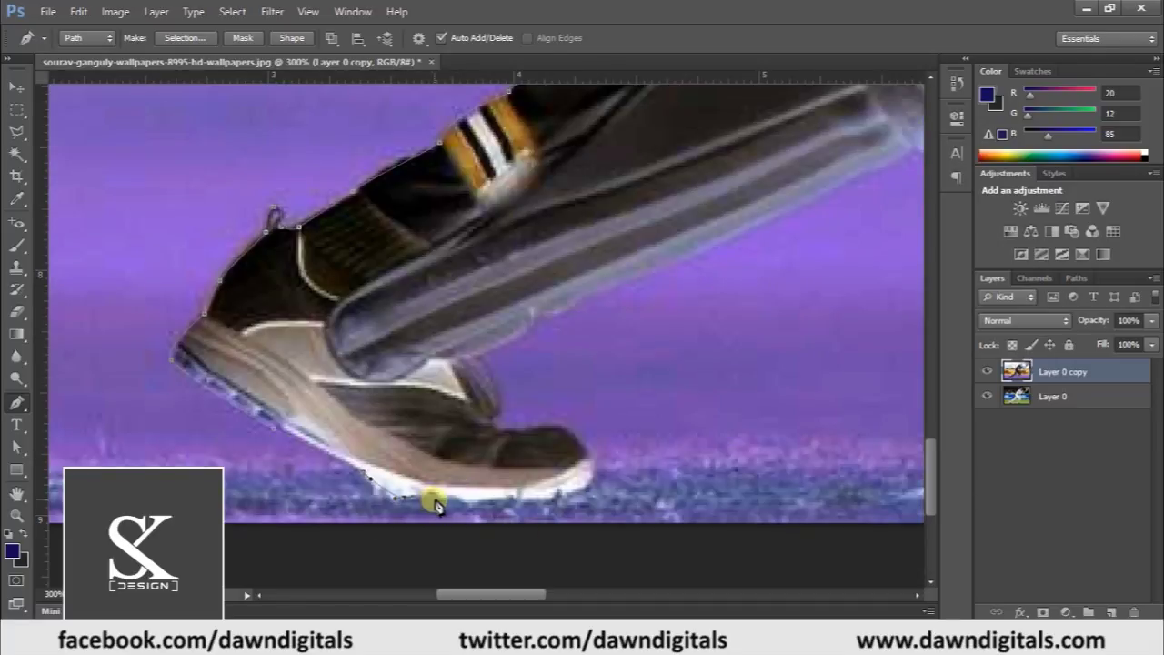
pyautogui.click(511, 503)
pyautogui.moveTo(591, 439); pyautogui.dragTo(617, 446)
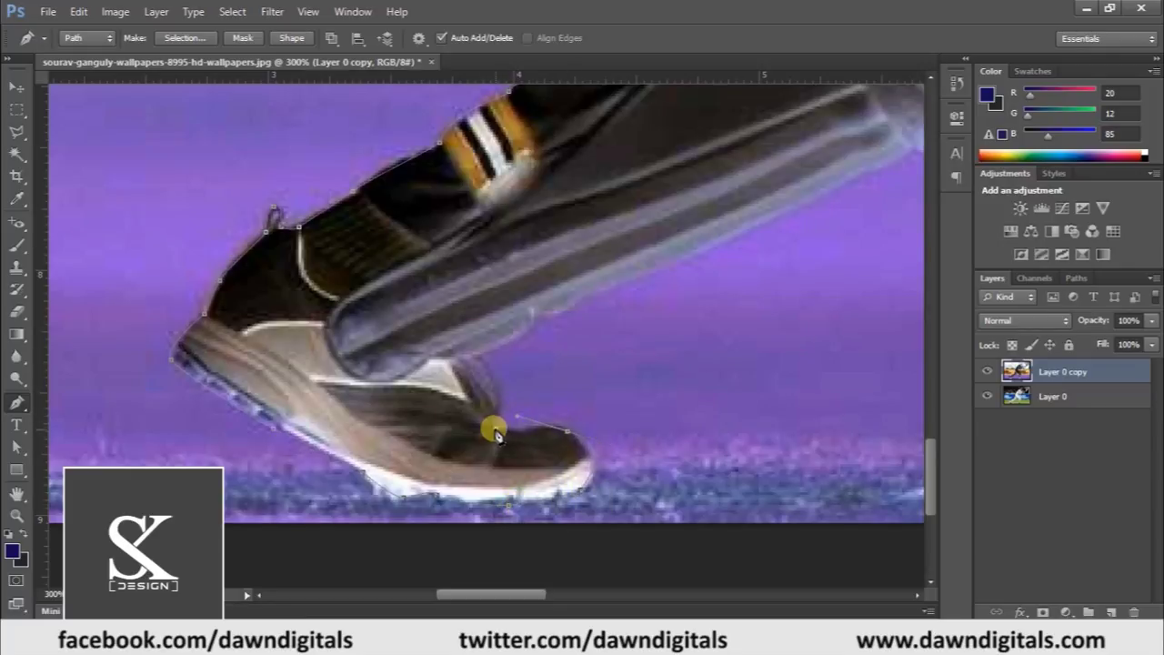
# Add curved anchors around the shoe and up the leg edge to the dark fabric
pyautogui.moveTo(496, 427); pyautogui.dragTo(479, 368)
pyautogui.moveTo(585, 306)
pyautogui.mouseDown()
pyautogui.moveTo(657, 273)
pyautogui.moveTo(533, 359)
pyautogui.mouseUp()
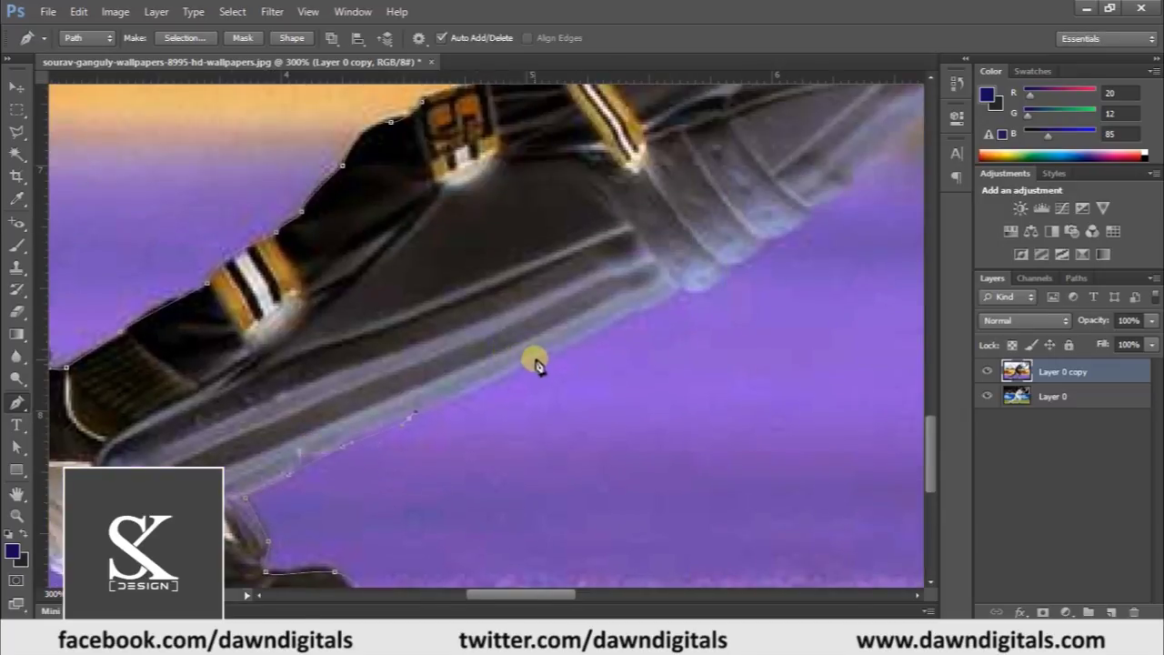
pyautogui.moveTo(699, 297); pyautogui.dragTo(803, 229)
pyautogui.moveTo(846, 172); pyautogui.dragTo(562, 510)
pyautogui.moveTo(591, 421); pyautogui.dragTo(658, 368)
pyautogui.moveTo(693, 330); pyautogui.dragTo(690, 303)
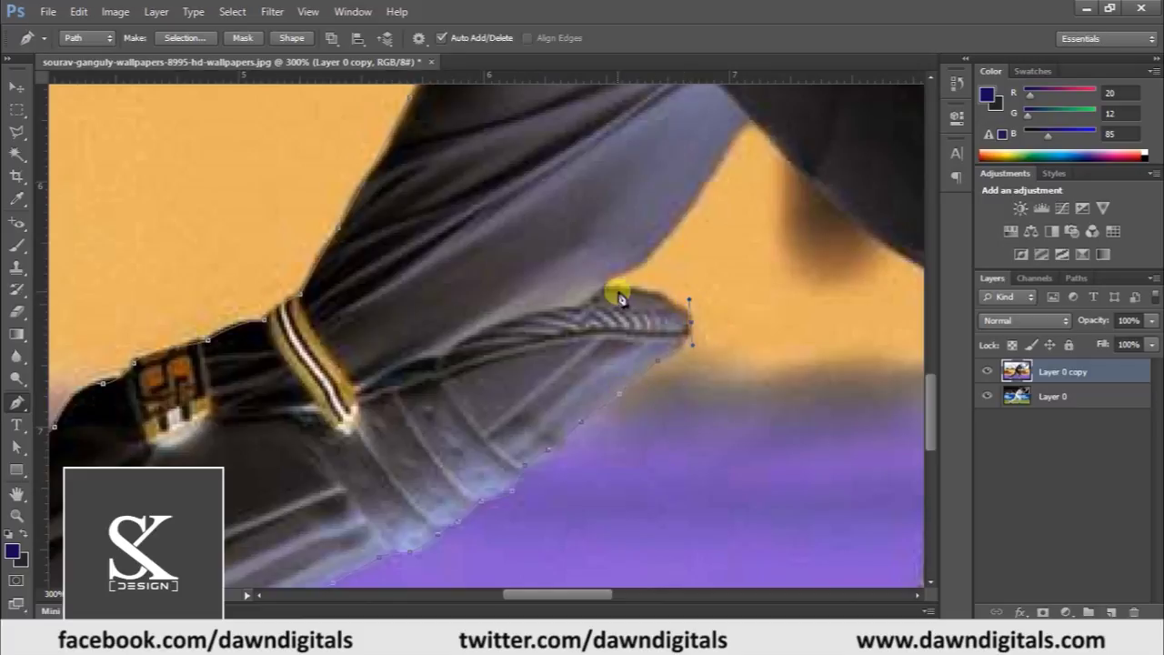
pyautogui.moveTo(618, 283); pyautogui.dragTo(643, 263)
pyautogui.moveTo(744, 121); pyautogui.dragTo(779, 143)
pyautogui.moveTo(879, 177); pyautogui.dragTo(479, 357)
# Trace along the dark trouser edge and continue down the lower leg
pyautogui.click(482, 351)
pyautogui.click(533, 382)
pyautogui.click(578, 393)
pyautogui.click(614, 393)
pyautogui.click(601, 423)
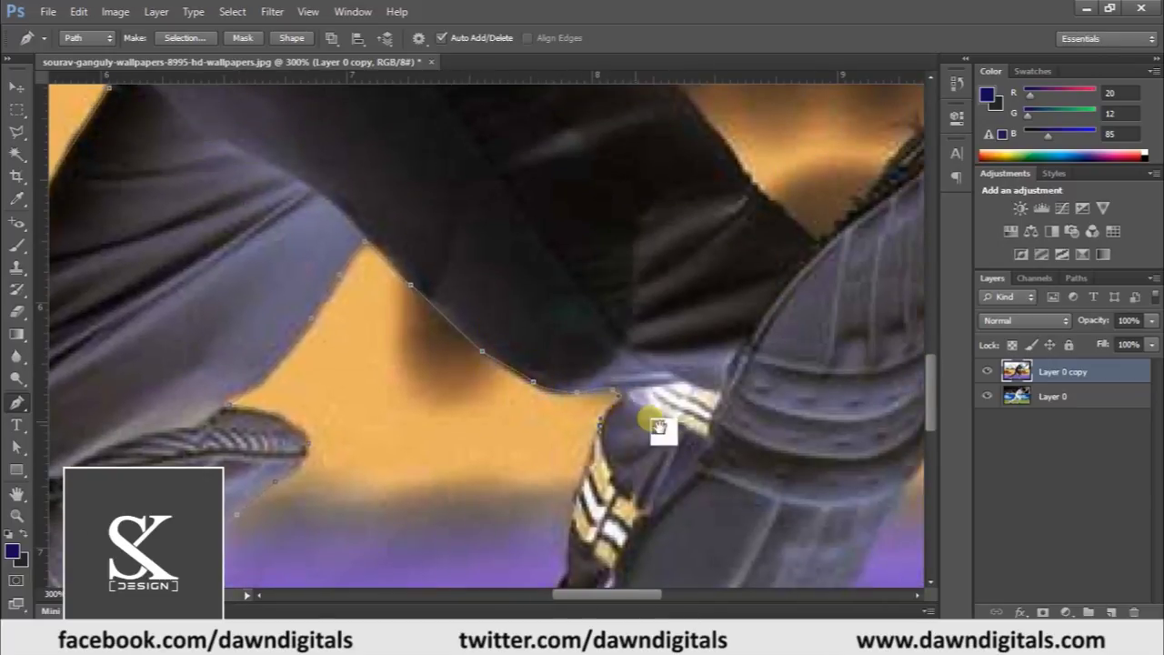
pyautogui.moveTo(659, 427); pyautogui.dragTo(606, 346)
pyautogui.moveTo(634, 273); pyautogui.dragTo(684, 245)
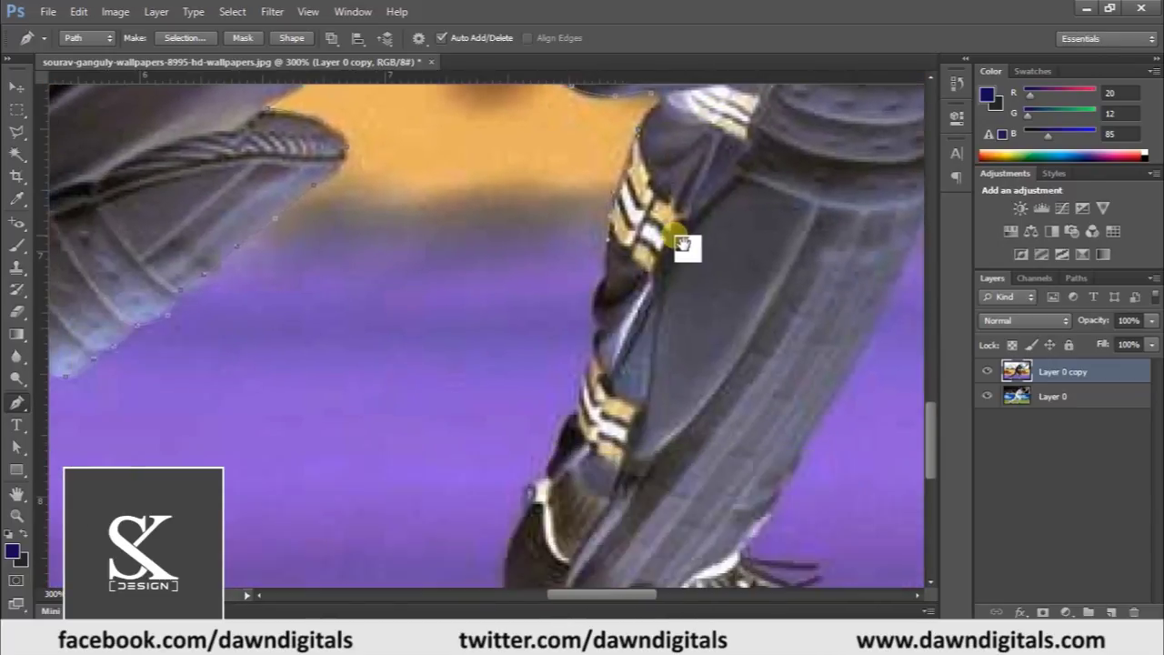
pyautogui.click(592, 320)
pyautogui.click(579, 407)
# Wrap the path around the shoe's back edge, sole and front tip, then over its top
pyautogui.moveTo(579, 407); pyautogui.dragTo(590, 270)
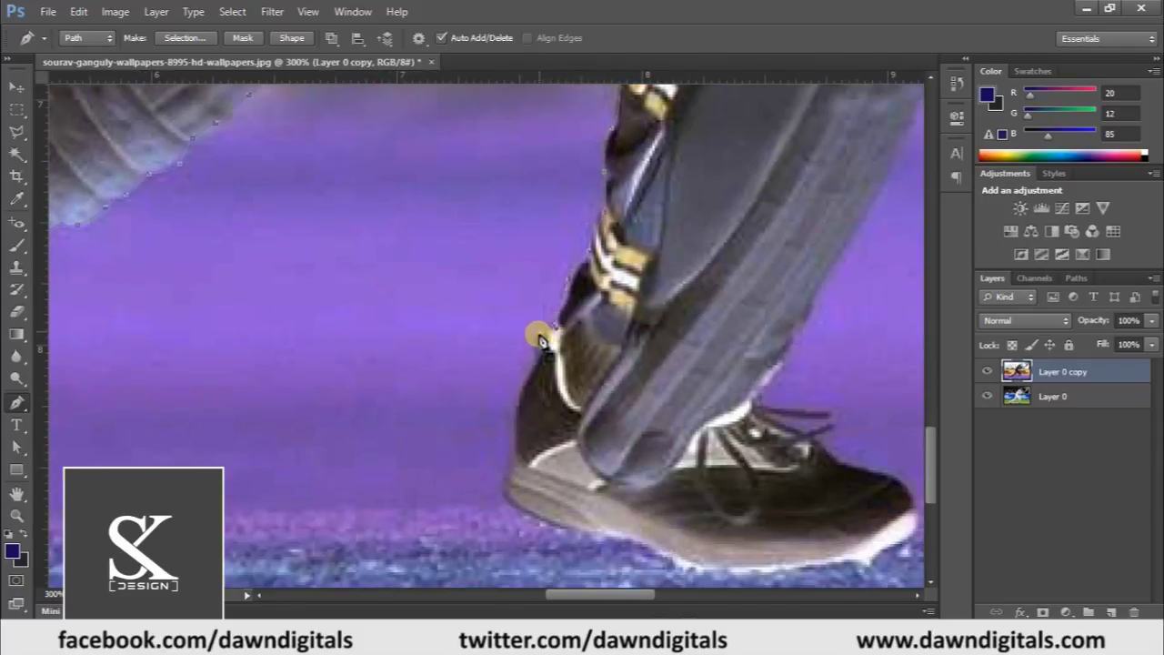
pyautogui.click(522, 391)
pyautogui.click(515, 437)
pyautogui.click(505, 493)
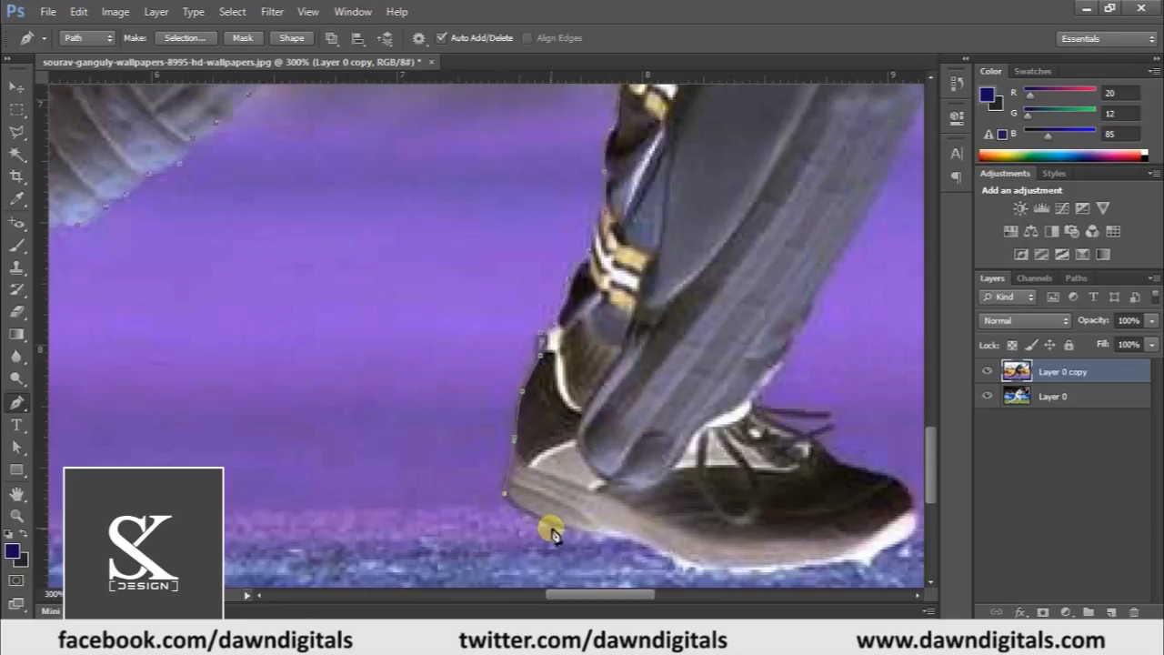
pyautogui.moveTo(568, 528); pyautogui.dragTo(492, 433)
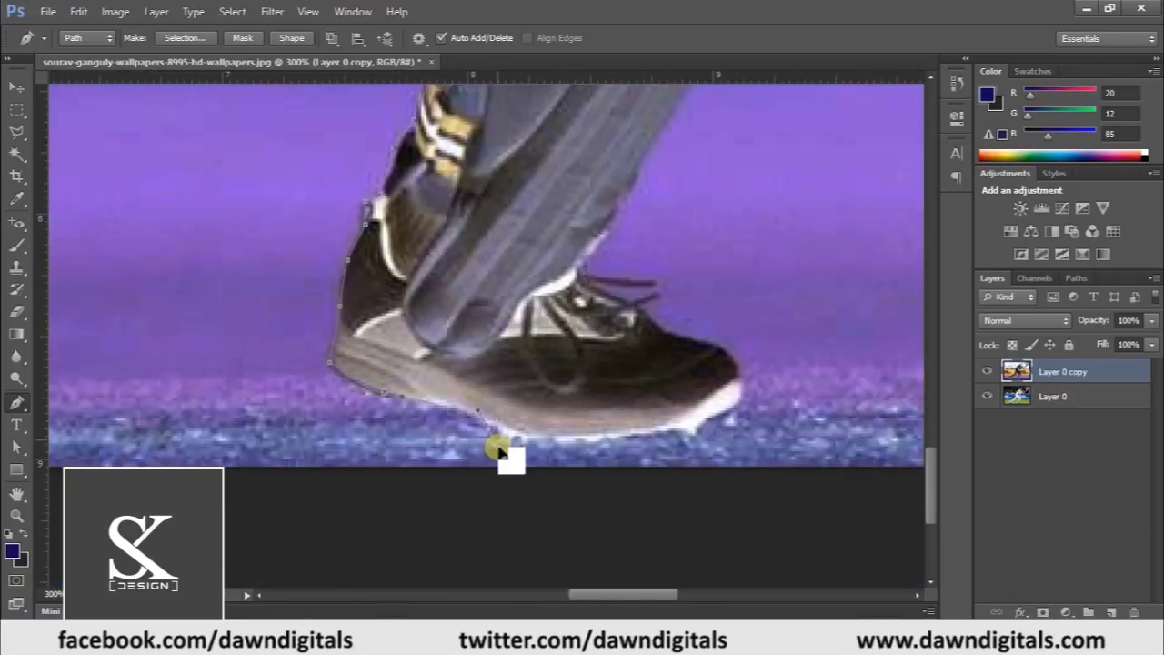
pyautogui.click(589, 440)
pyautogui.click(647, 431)
pyautogui.click(738, 362)
pyautogui.moveTo(675, 336)
pyautogui.mouseDown()
pyautogui.moveTo(628, 341)
pyautogui.moveTo(654, 297)
pyautogui.moveTo(662, 304)
pyautogui.moveTo(573, 279)
pyautogui.moveTo(602, 235)
pyautogui.mouseUp()
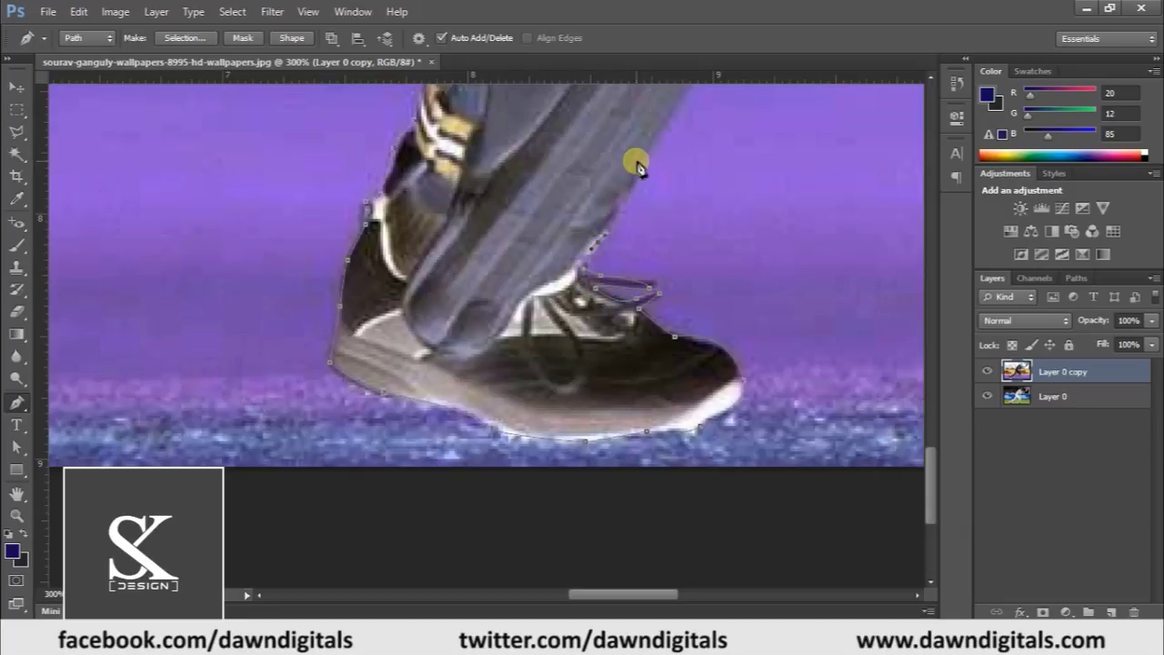
# Trace the pen path up the back of the leg pad to its top tip
pyautogui.moveTo(579, 83); pyautogui.dragTo(455, 408)
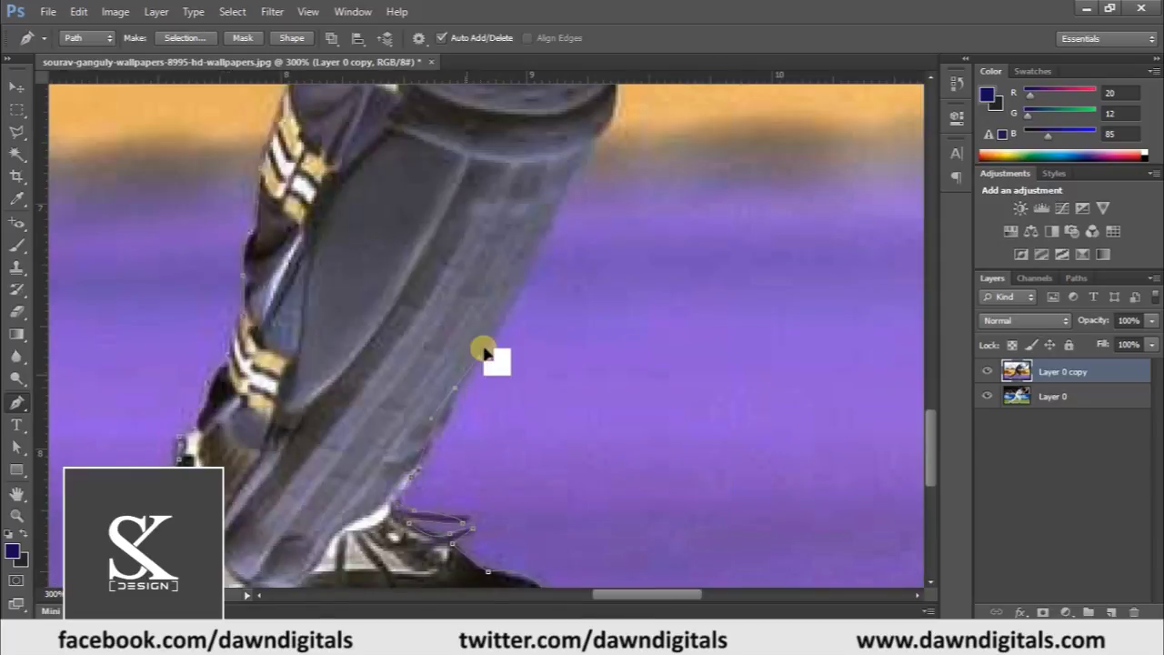
pyautogui.click(470, 409)
pyautogui.click(505, 306)
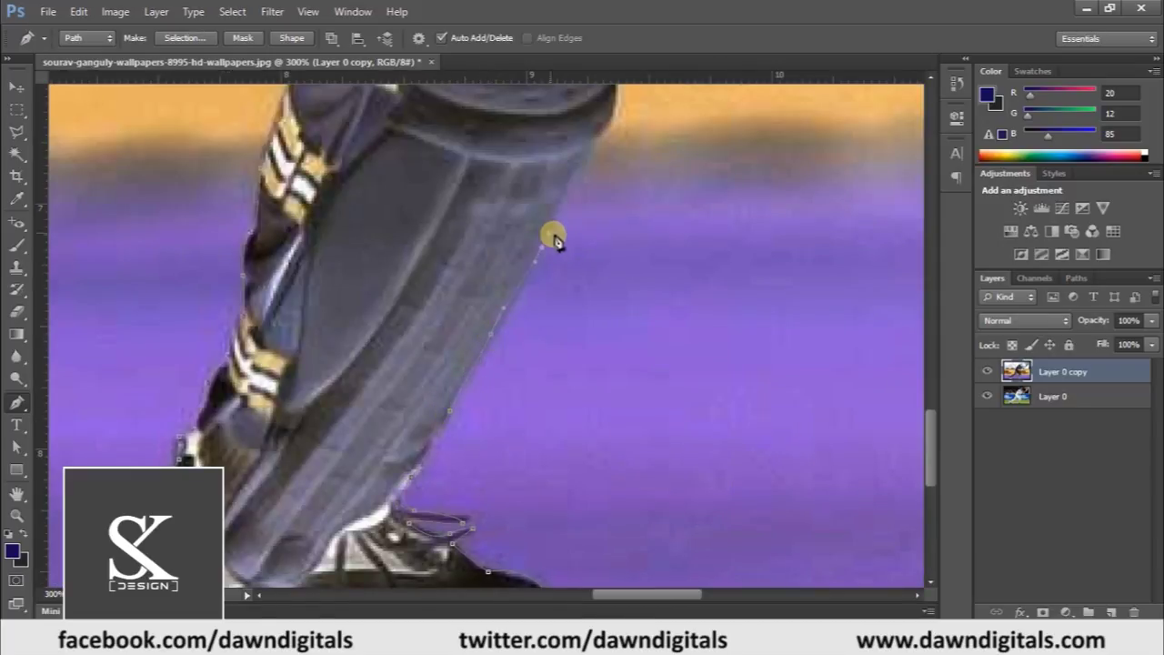
pyautogui.moveTo(555, 238); pyautogui.dragTo(568, 389)
pyautogui.click(591, 357)
pyautogui.click(607, 327)
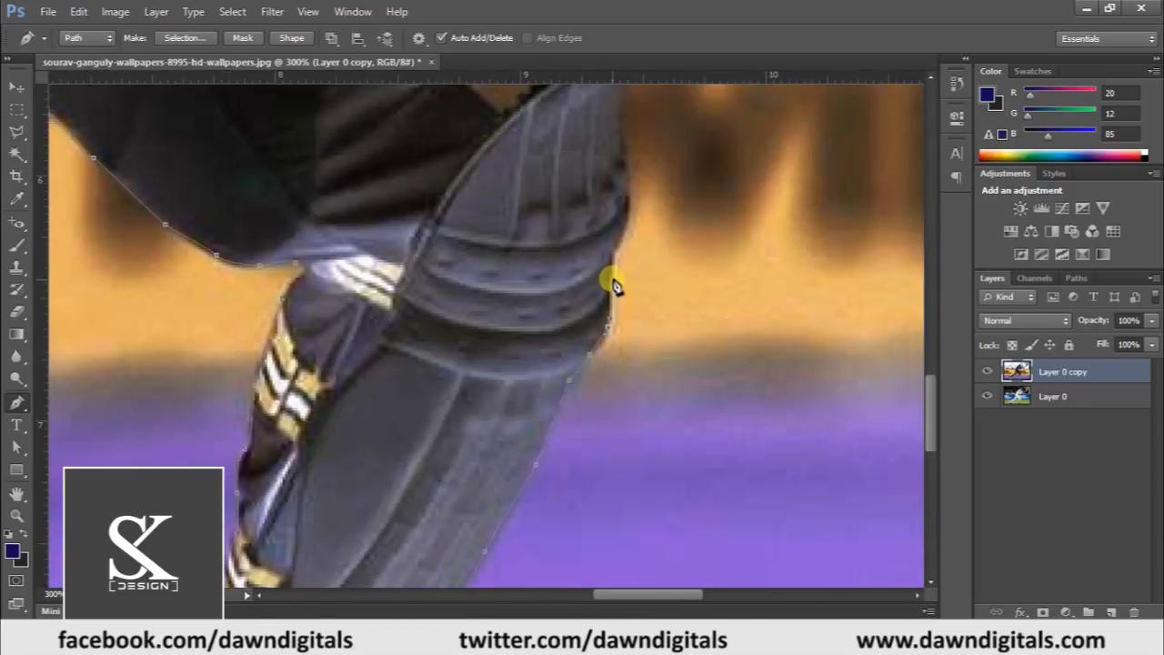
pyautogui.moveTo(630, 208); pyautogui.dragTo(665, 397)
pyautogui.click(613, 368)
pyautogui.click(607, 338)
pyautogui.click(610, 289)
pyautogui.click(603, 211)
pyautogui.click(525, 289)
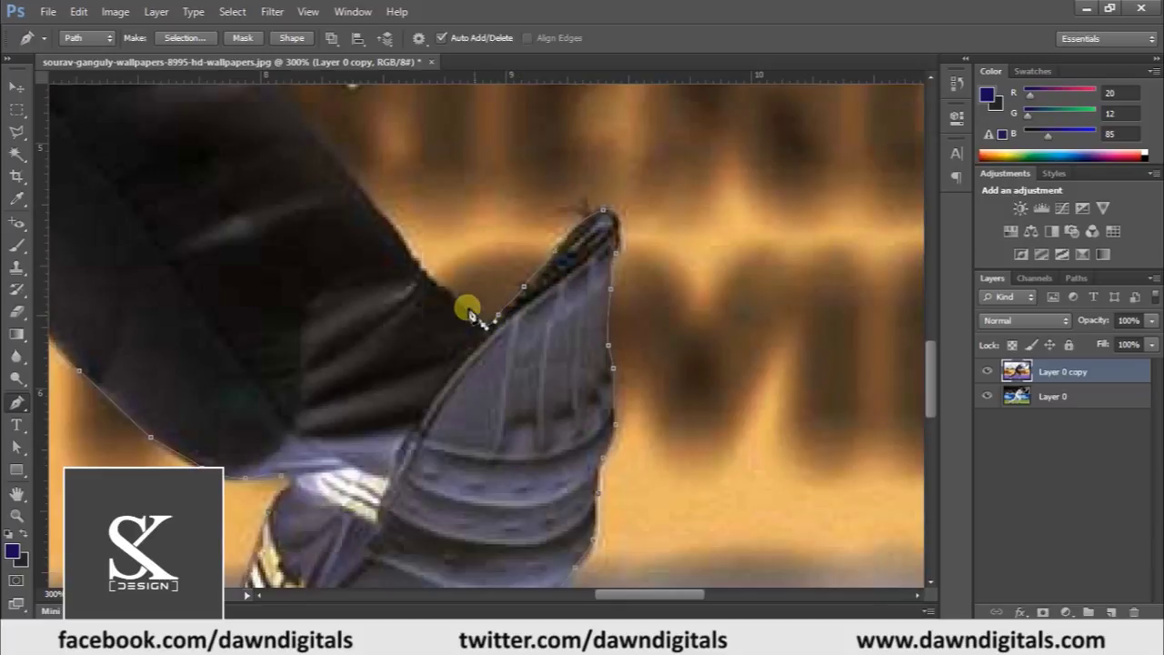
# Continue the path up the edge of the dark sleeve
pyautogui.click(419, 265)
pyautogui.moveTo(336, 162); pyautogui.dragTo(522, 325)
pyautogui.click(521, 322)
pyautogui.click(490, 287)
pyautogui.click(450, 234)
pyautogui.click(443, 215)
pyautogui.click(435, 170)
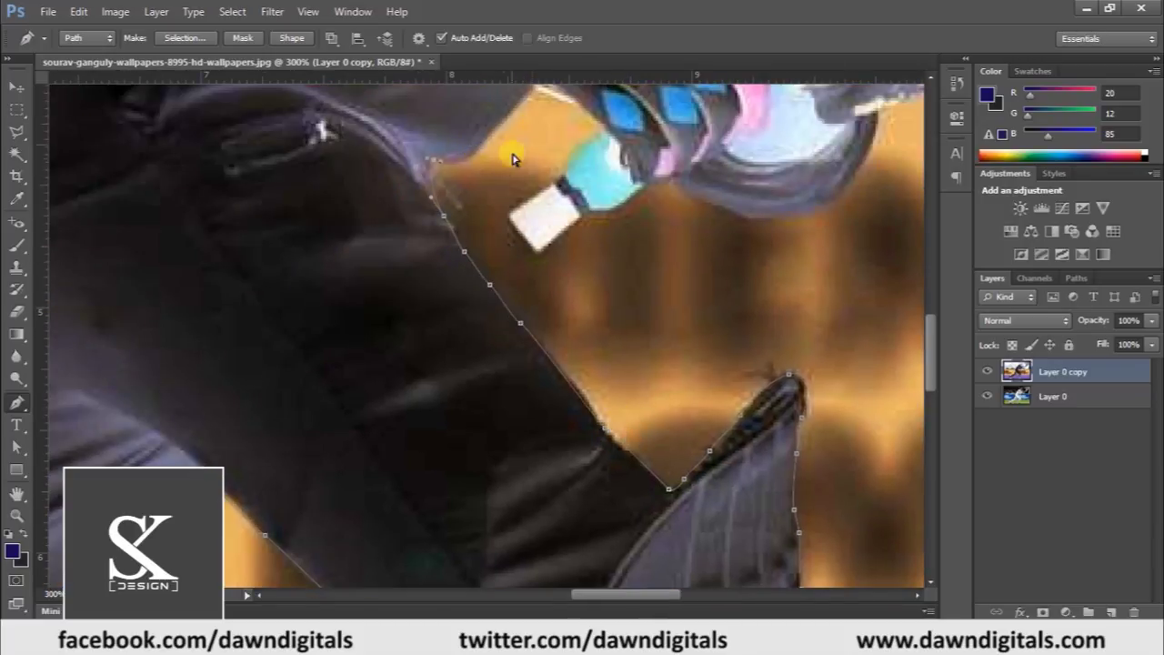
pyautogui.click(492, 128)
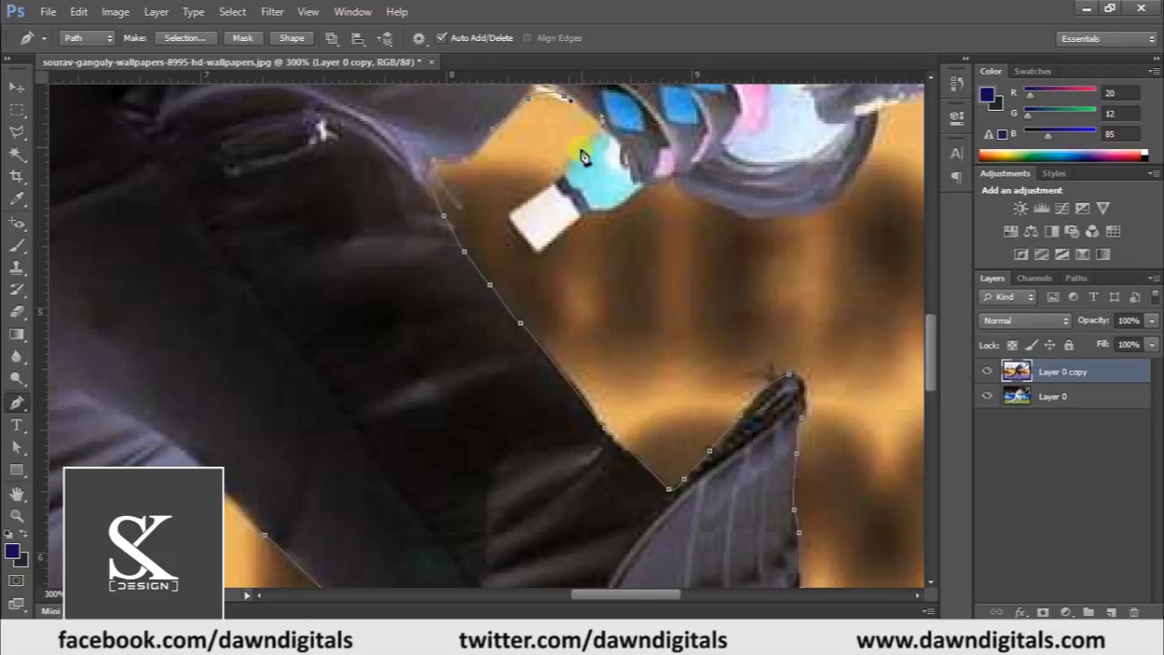
# Trace the path along the gloves' curved upper and lower edges, zoomed in
pyautogui.click(535, 203)
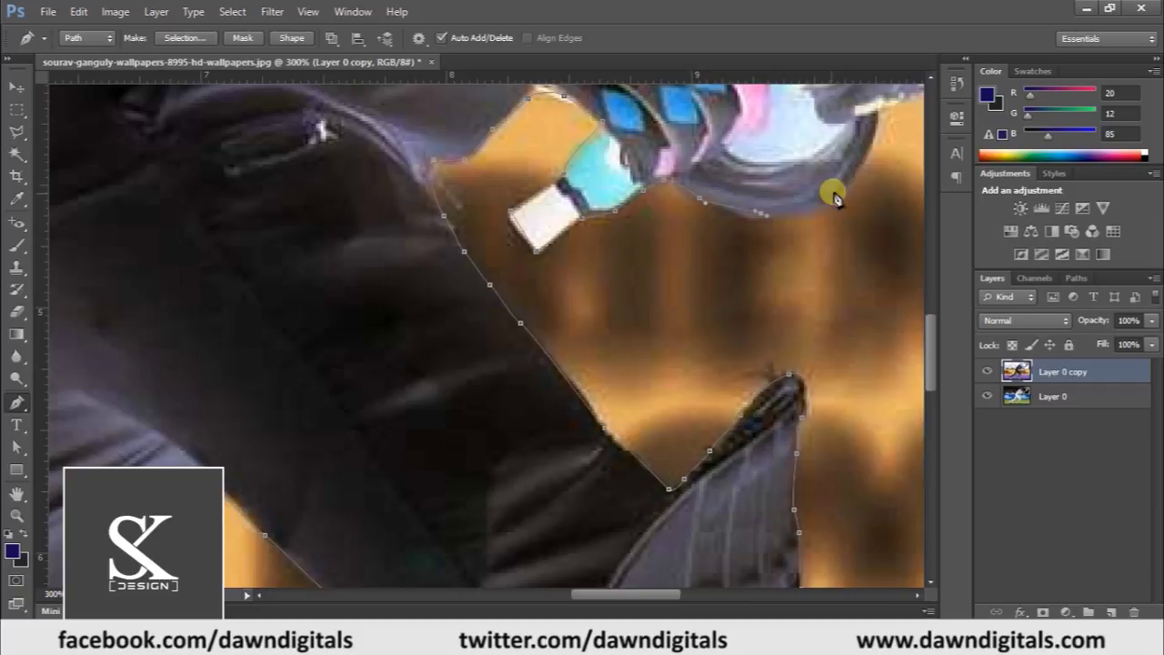
pyautogui.click(783, 216)
pyautogui.click(837, 192)
pyautogui.click(889, 158)
pyautogui.click(883, 109)
pyautogui.press('space')
pyautogui.moveTo(806, 247); pyautogui.dragTo(494, 463)
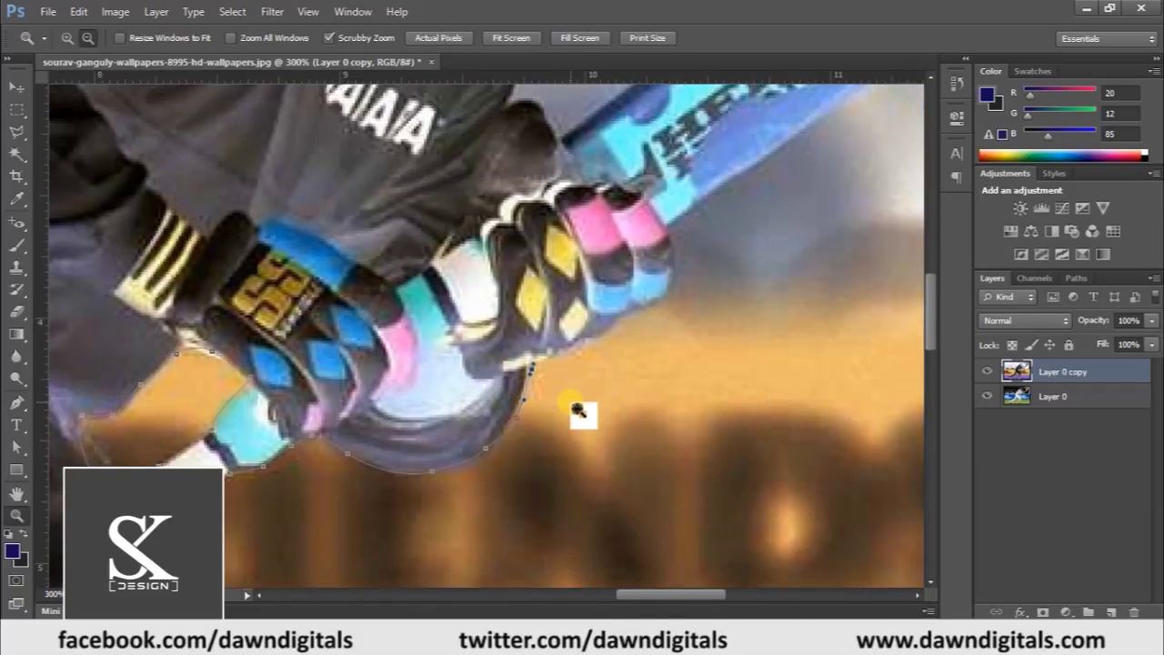
pyautogui.press('p')
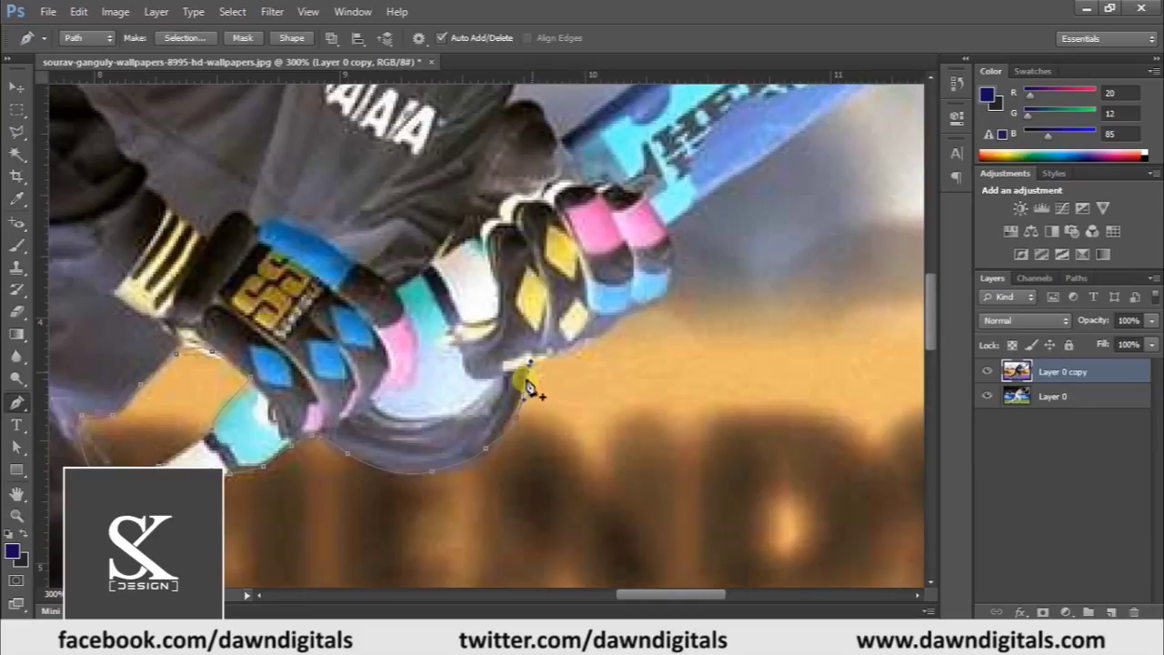
pyautogui.click(552, 354)
pyautogui.click(639, 310)
pyautogui.click(670, 292)
# Outline the bat, curving around its tip and back along its upper edge
pyautogui.moveTo(699, 320); pyautogui.dragTo(622, 373)
pyautogui.moveTo(779, 247)
pyautogui.mouseDown()
pyautogui.moveTo(723, 364)
pyautogui.moveTo(767, 377)
pyautogui.moveTo(804, 349)
pyautogui.mouseUp()
pyautogui.moveTo(845, 306); pyautogui.dragTo(795, 404)
pyautogui.click(851, 385)
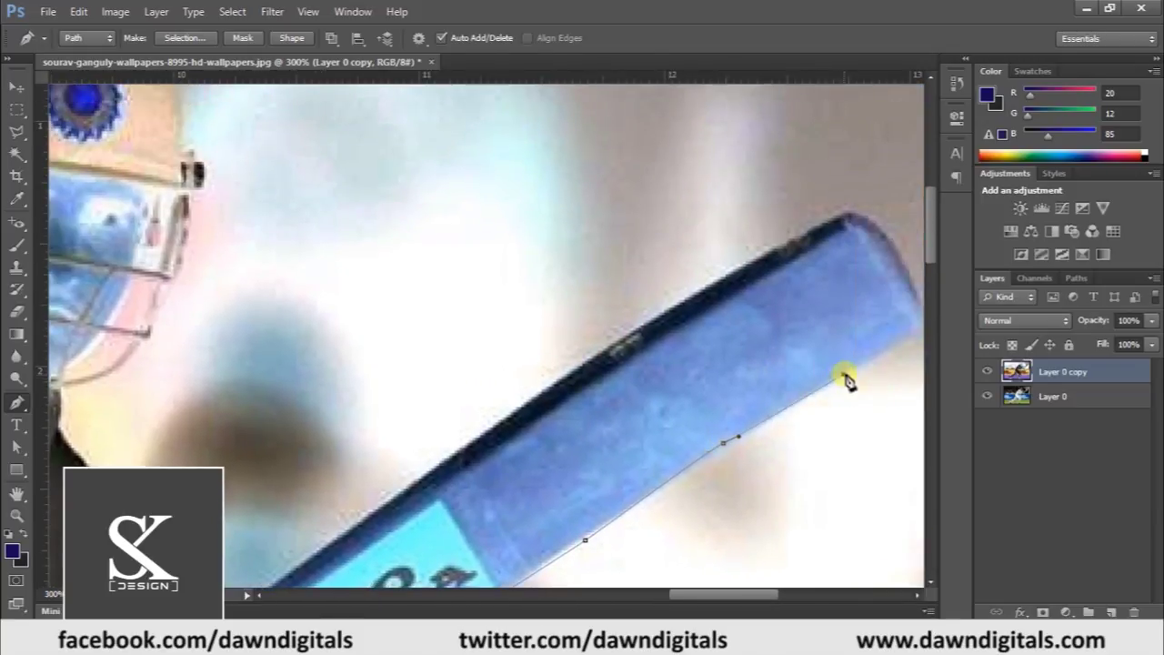
pyautogui.moveTo(923, 352); pyautogui.dragTo(832, 395)
pyautogui.click(842, 383)
pyautogui.moveTo(778, 270); pyautogui.dragTo(741, 285)
pyautogui.keyDown('alt'); pyautogui.click(778, 270); pyautogui.keyUp('alt')
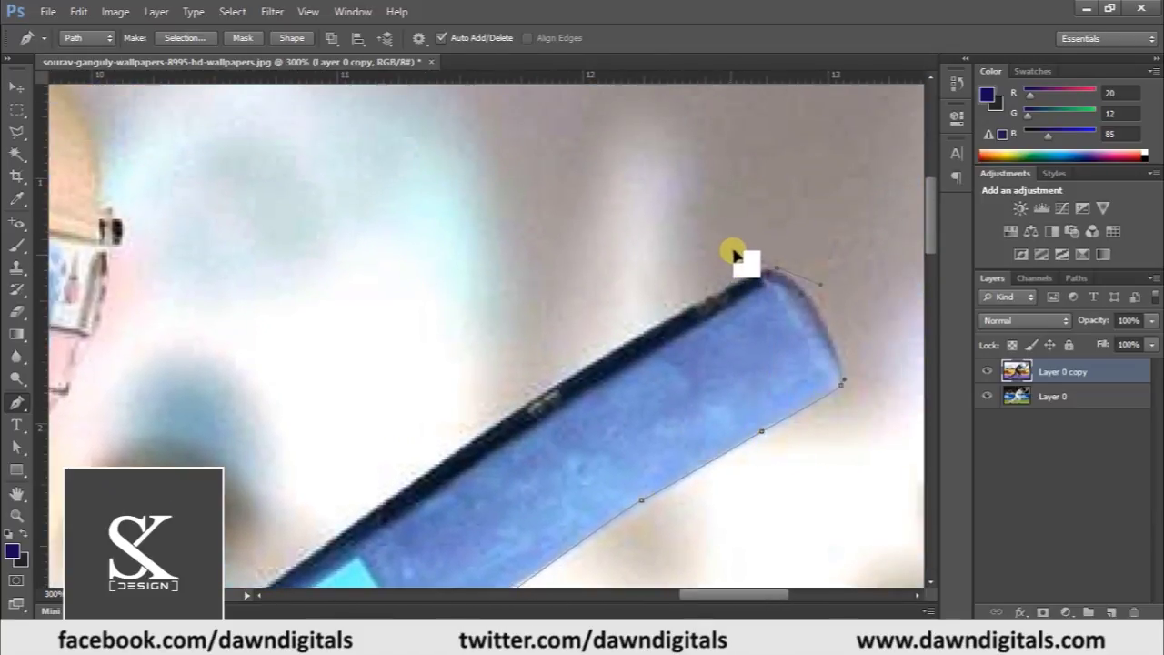
pyautogui.click(586, 375)
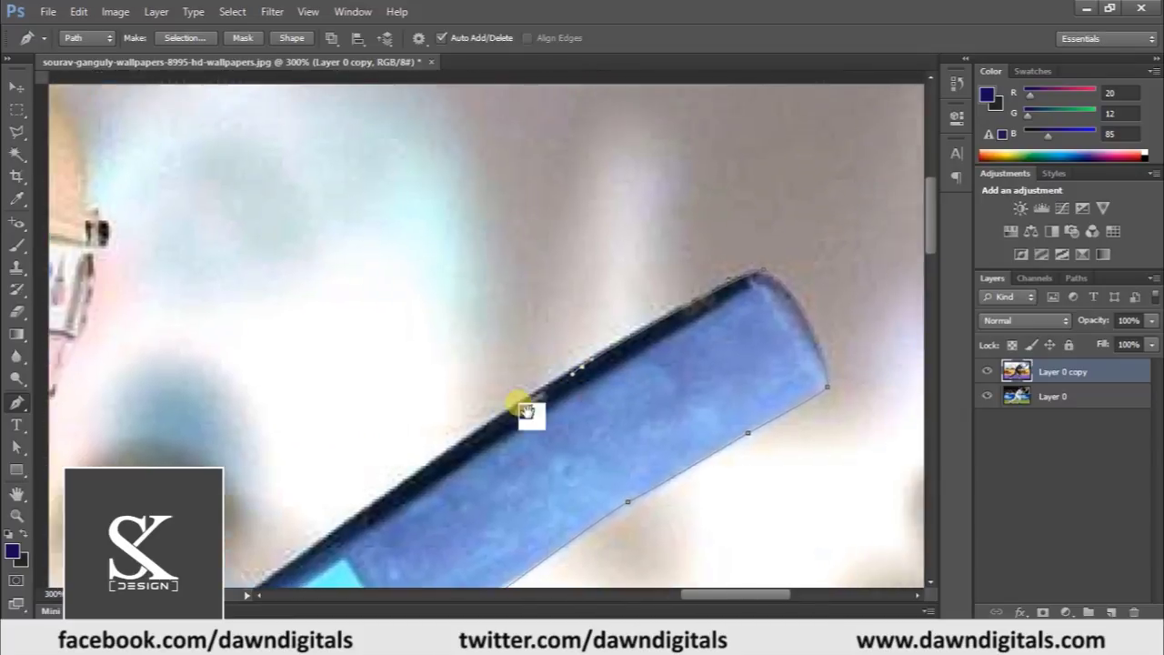
pyautogui.click(446, 470)
pyautogui.moveTo(446, 470)
pyautogui.mouseDown()
pyautogui.moveTo(533, 403)
pyautogui.moveTo(604, 287)
pyautogui.mouseUp()
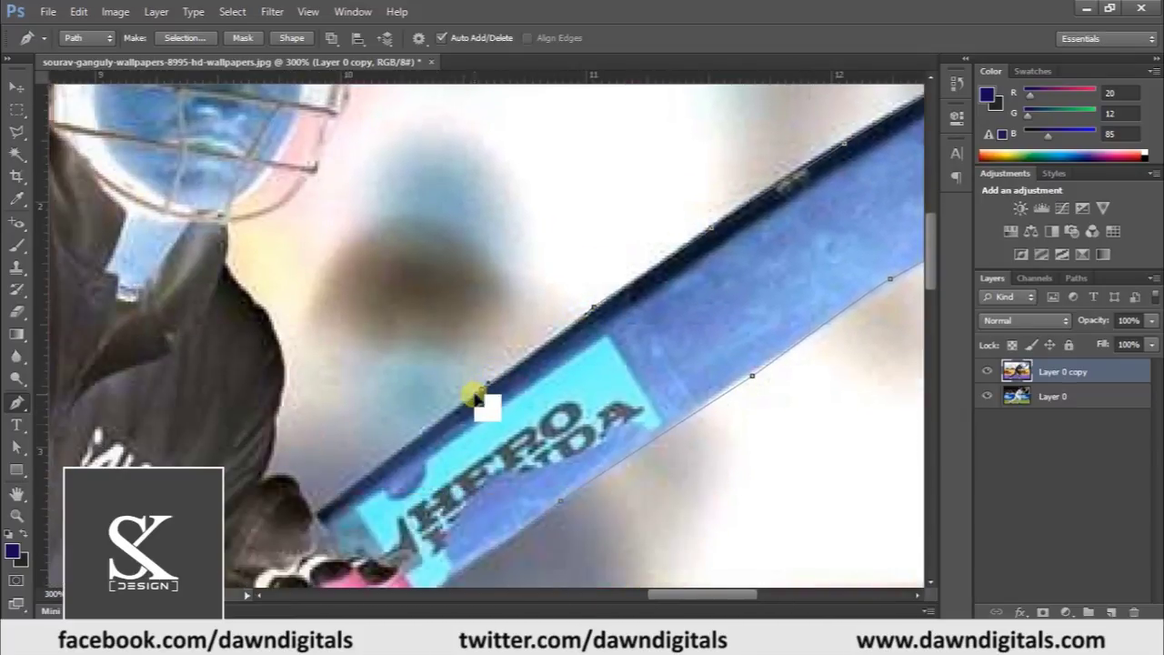
pyautogui.moveTo(438, 395); pyautogui.dragTo(719, 247)
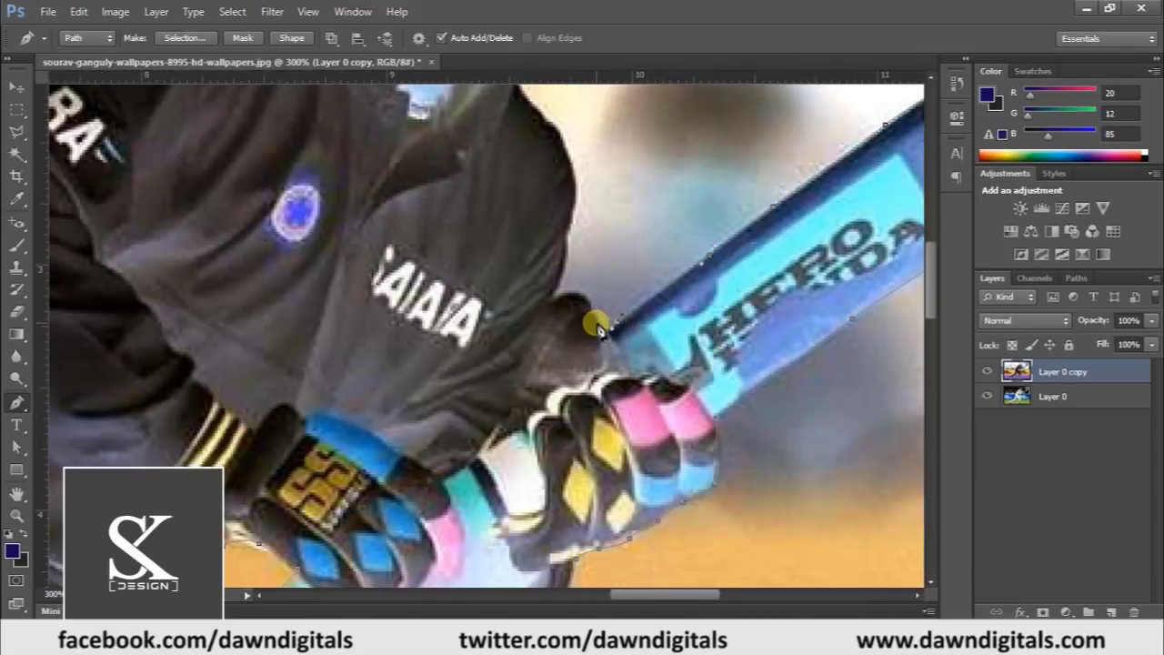
# Extend the path up the shirt edge, checking the edge in true colours
pyautogui.moveTo(573, 293); pyautogui.dragTo(560, 298)
pyautogui.hotkey('ctrl', 'z')
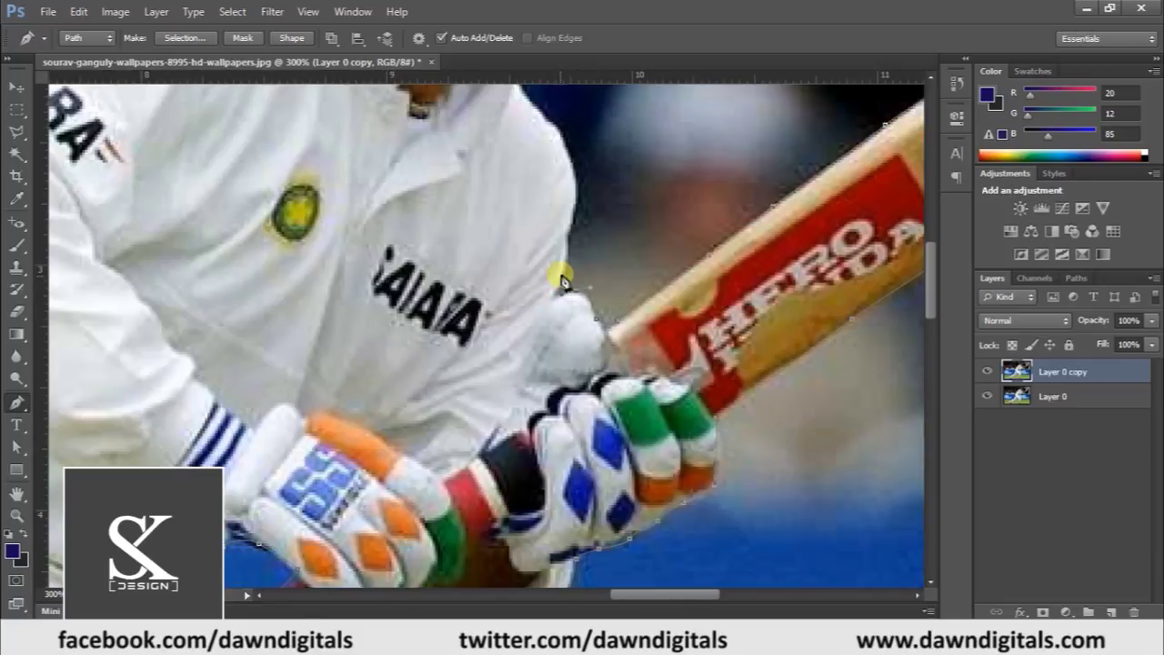
pyautogui.hotkey('ctrl', 'z')
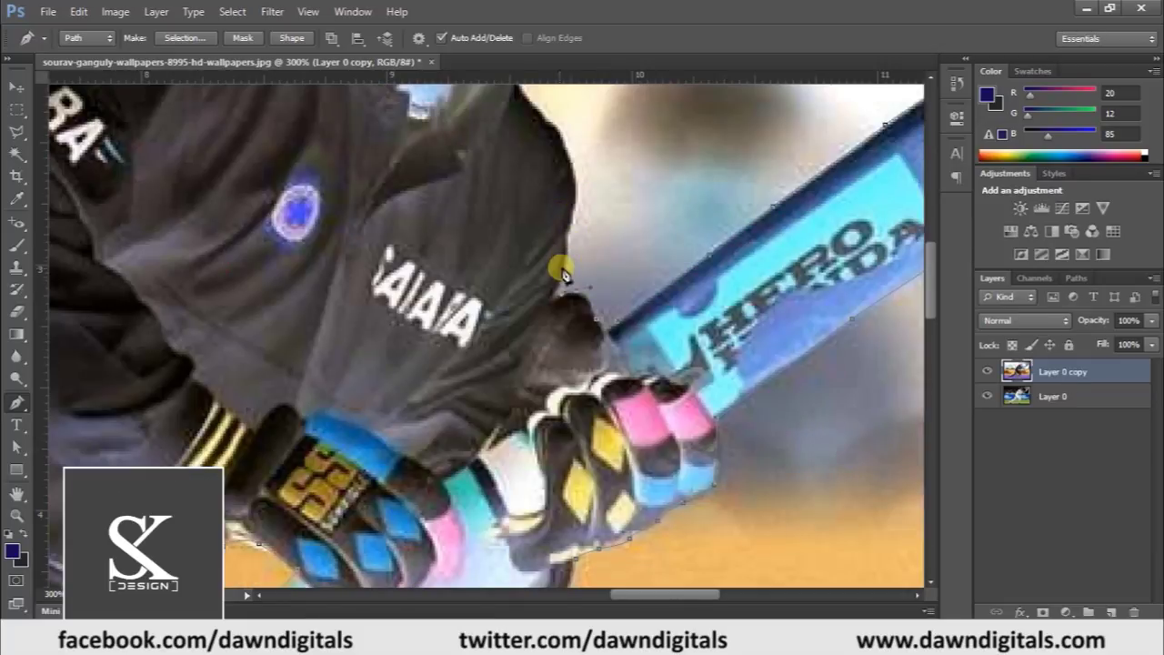
pyautogui.moveTo(570, 231); pyautogui.dragTo(582, 198)
pyautogui.scroll(3, 643, 159)
pyautogui.click(511, 224)
pyautogui.moveTo(512, 216); pyautogui.dragTo(528, 233)
pyautogui.click(524, 189)
# Curve the path up the helmet grille, over the crown and down its far side
pyautogui.moveTo(581, 197)
pyautogui.mouseDown()
pyautogui.moveTo(558, 337)
pyautogui.moveTo(531, 376)
pyautogui.mouseUp()
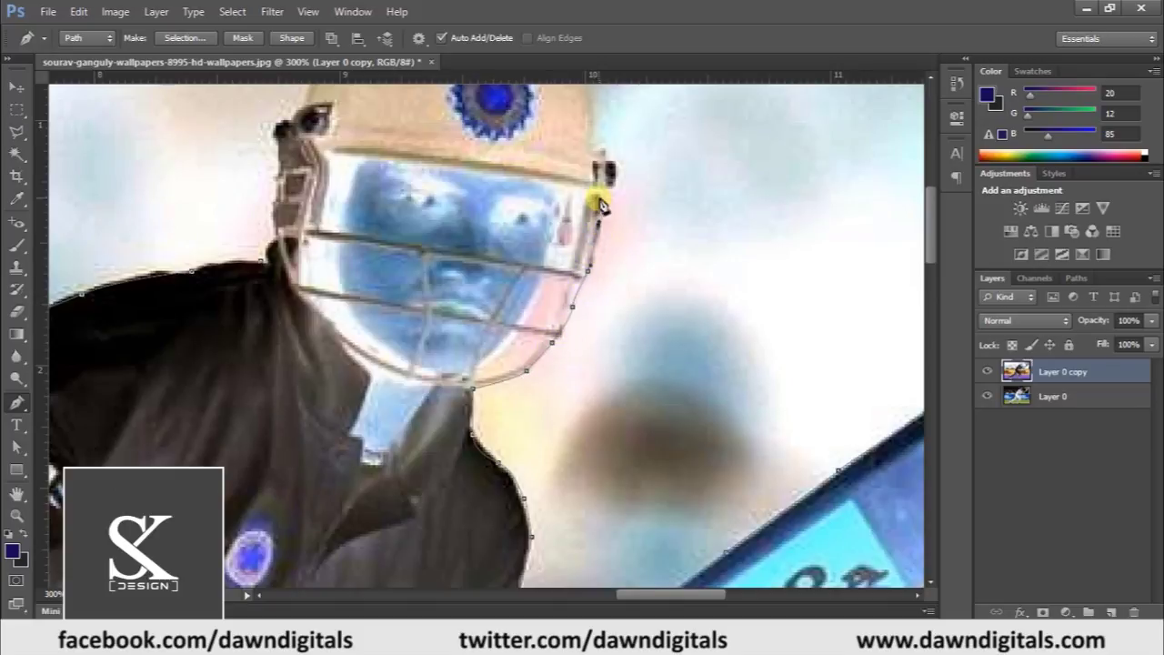
pyautogui.moveTo(624, 170); pyautogui.dragTo(632, 140)
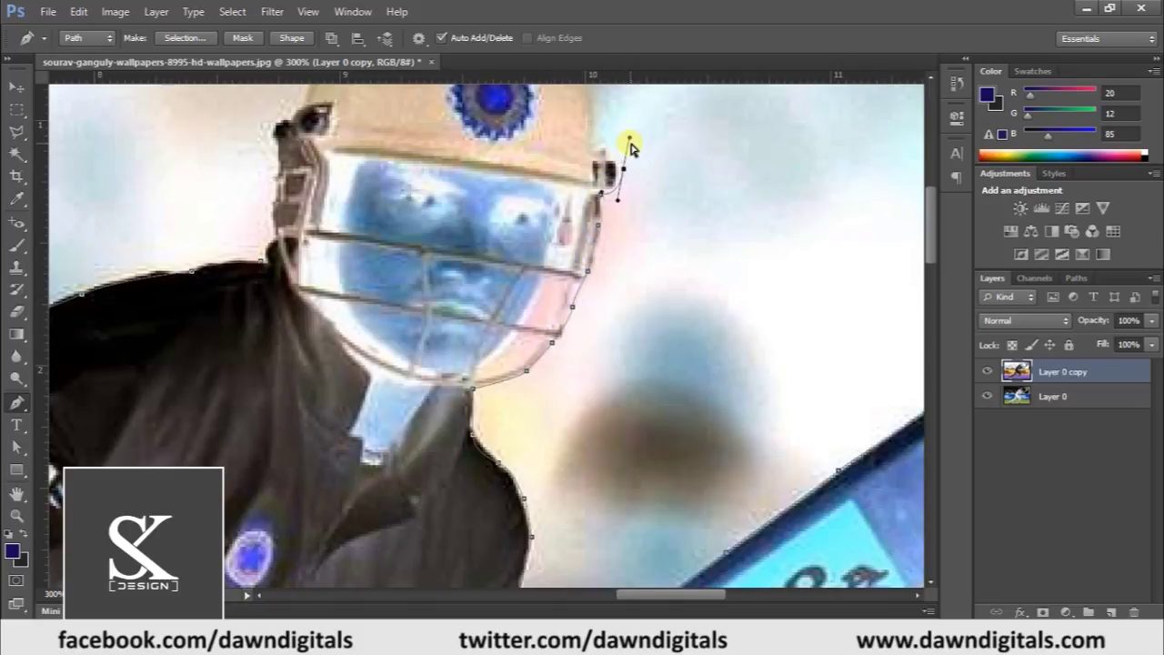
pyautogui.hotkey('ctrl', 'i')
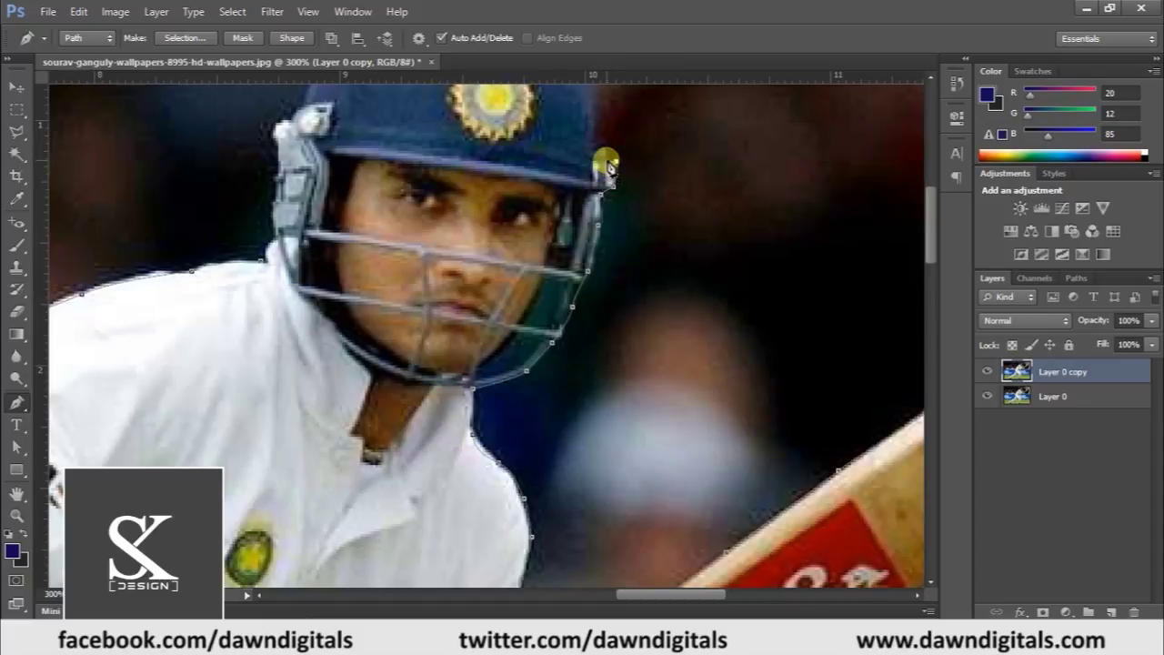
pyautogui.moveTo(697, 161); pyautogui.dragTo(647, 270)
pyautogui.moveTo(549, 215); pyautogui.dragTo(532, 187)
pyautogui.hotkey('ctrl', 'i')
pyautogui.hotkey('ctrl', 'i')
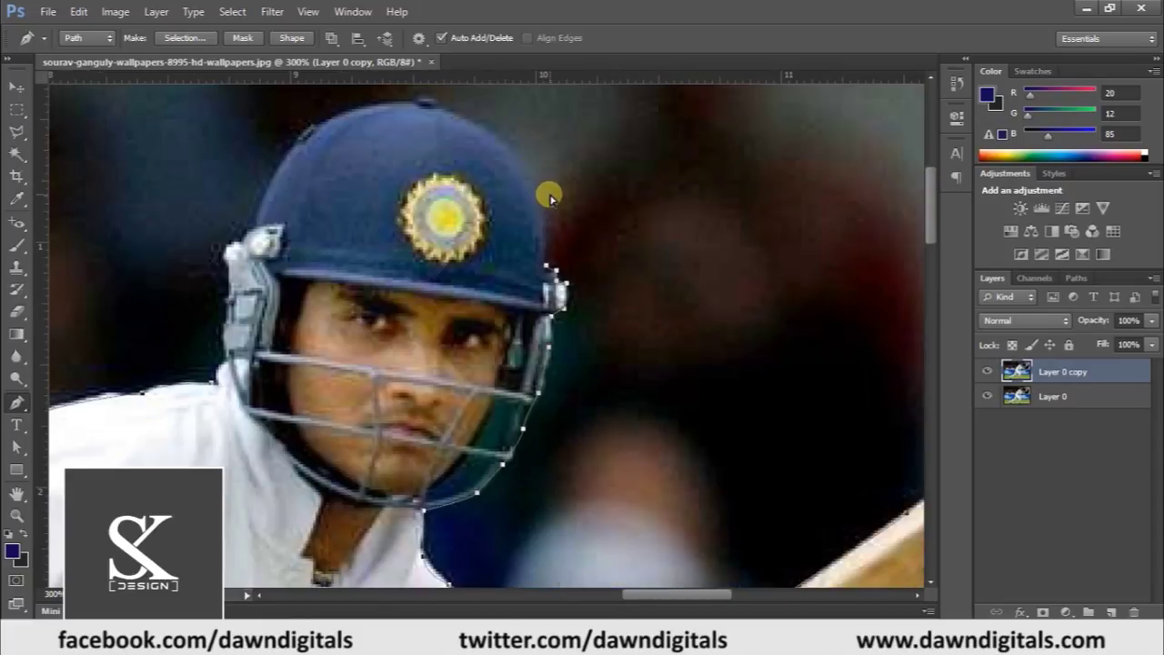
pyautogui.hotkey('ctrl', 'i')
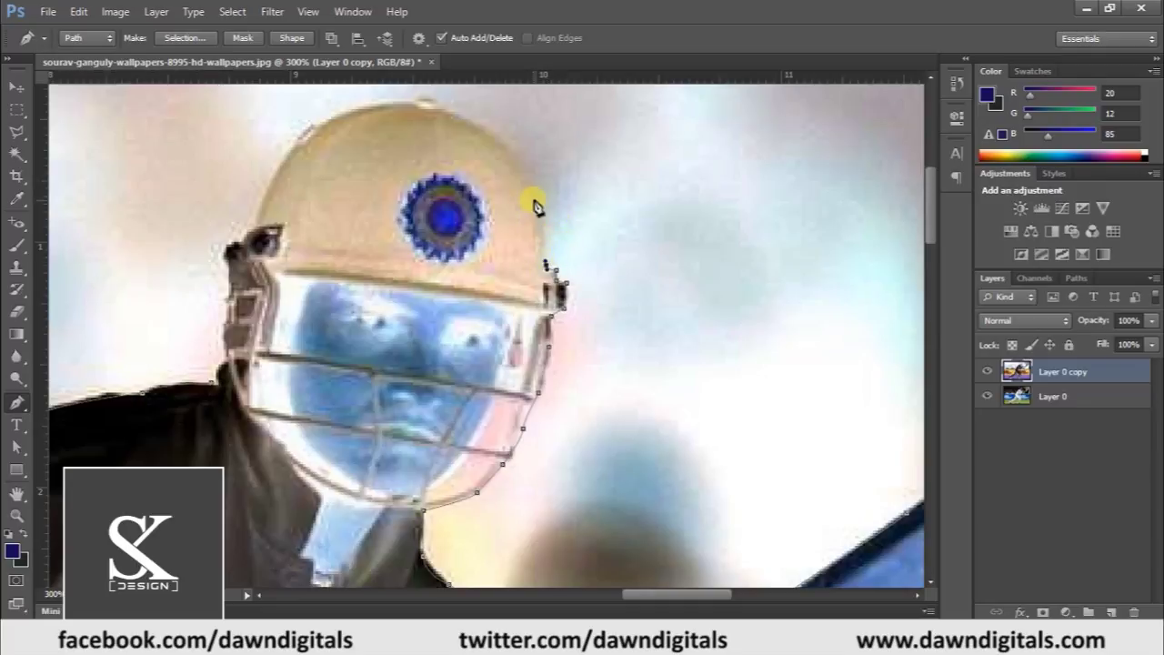
pyautogui.moveTo(485, 123); pyautogui.dragTo(453, 107)
pyautogui.moveTo(485, 123); pyautogui.dragTo(427, 94)
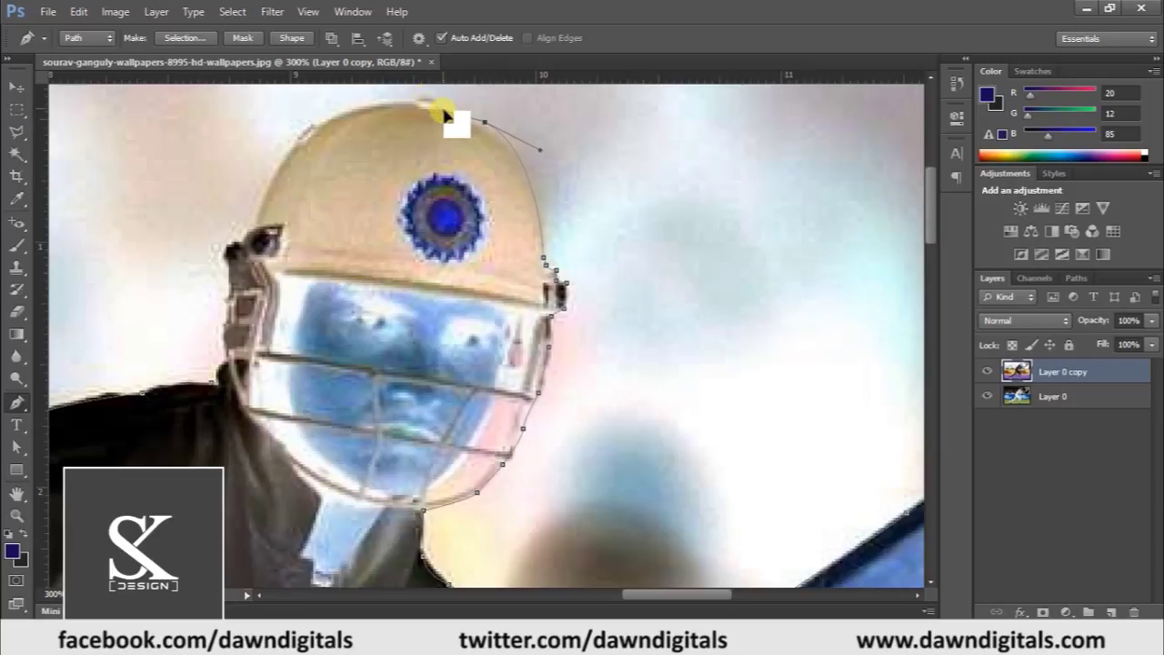
pyautogui.click(426, 102)
pyautogui.moveTo(310, 128); pyautogui.dragTo(271, 162)
pyautogui.moveTo(248, 219)
pyautogui.mouseDown()
pyautogui.moveTo(230, 254)
pyautogui.moveTo(234, 316)
pyautogui.mouseUp()
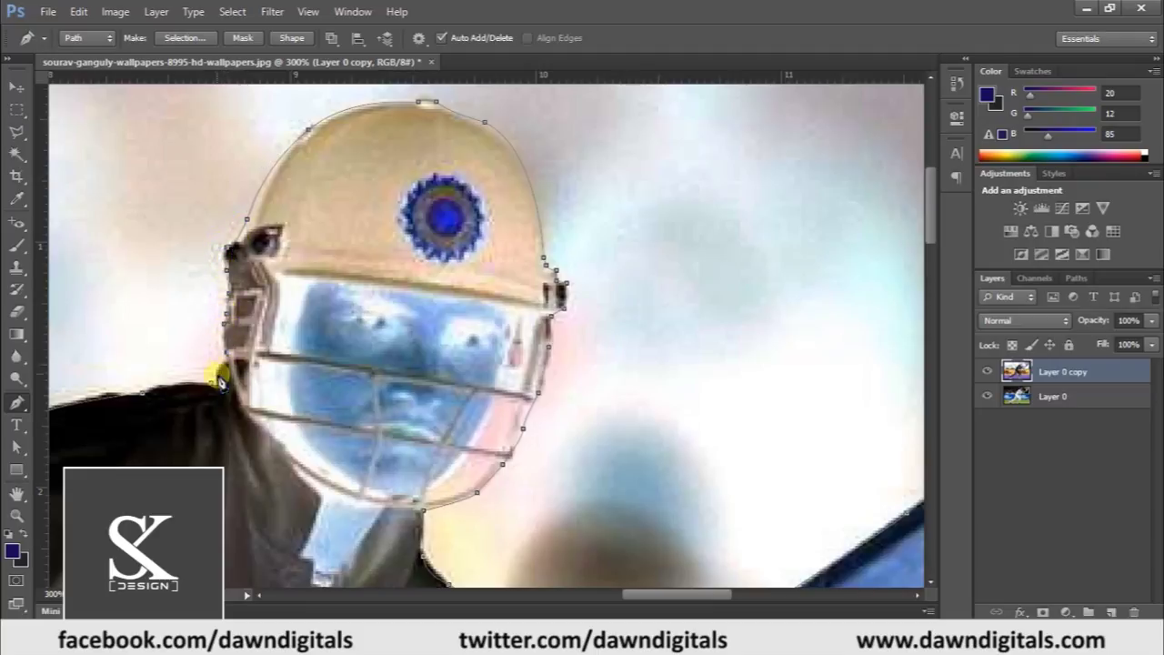
# Load the closed path as a selection and paste the cricketer onto its own layer
pyautogui.hotkey('ctrl', 'Return')
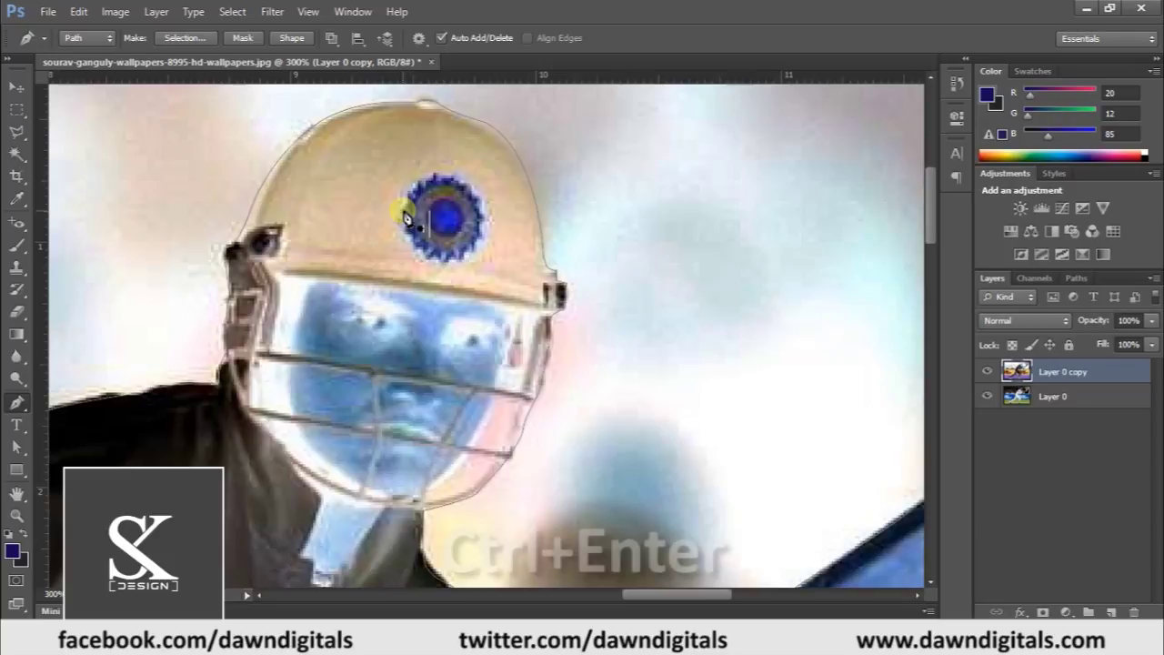
pyautogui.hotkey('ctrl', '-')
pyautogui.hotkey('ctrl', '-')
pyautogui.hotkey('ctrl', '-')
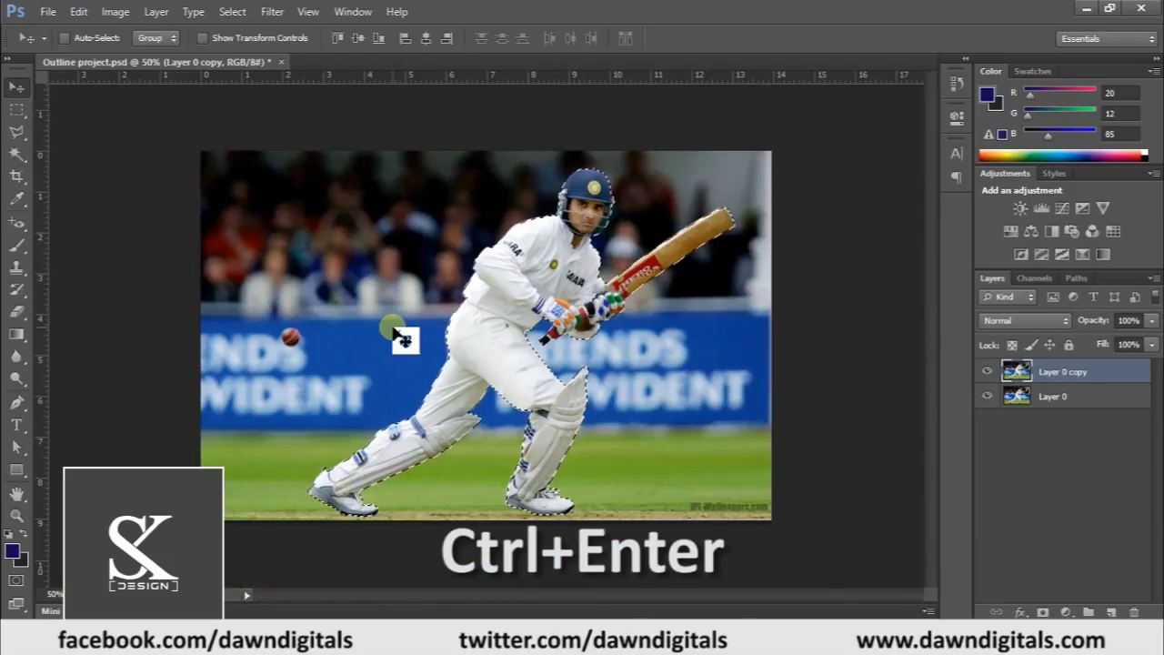
pyautogui.hotkey('ctrl', 'c')
pyautogui.hotkey('ctrl', 'v')
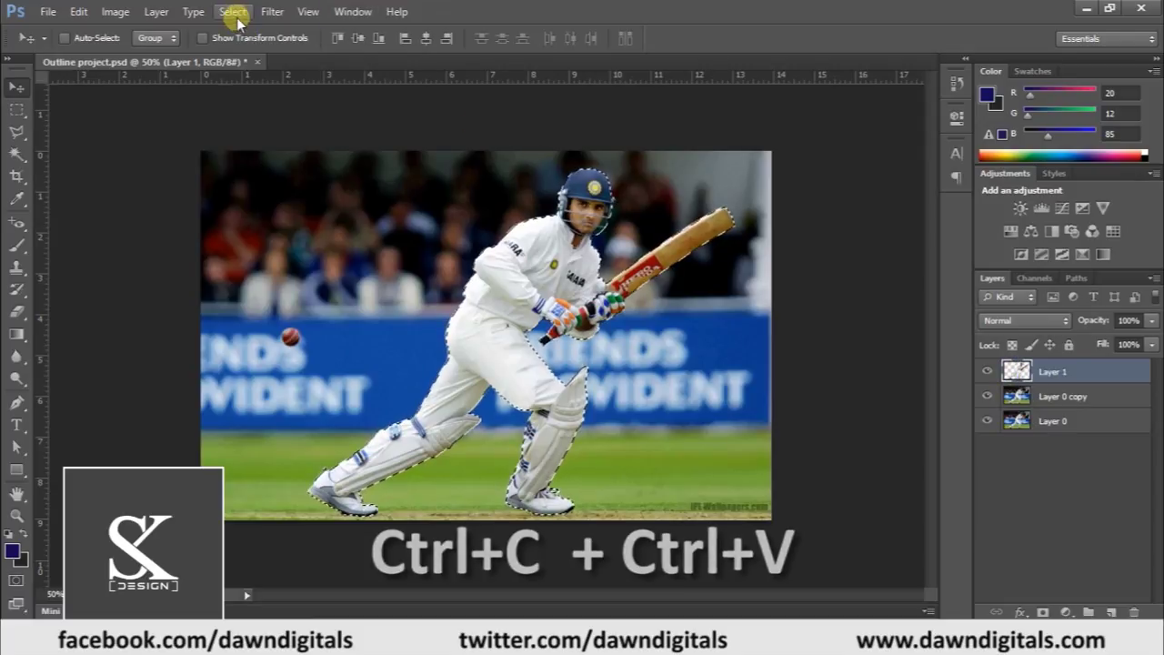
# In Refine Edge, set Radius 0, Smooth 10 and Feather 0.5
pyautogui.click(233, 11)
pyautogui.click(355, 186)
pyautogui.write('5')
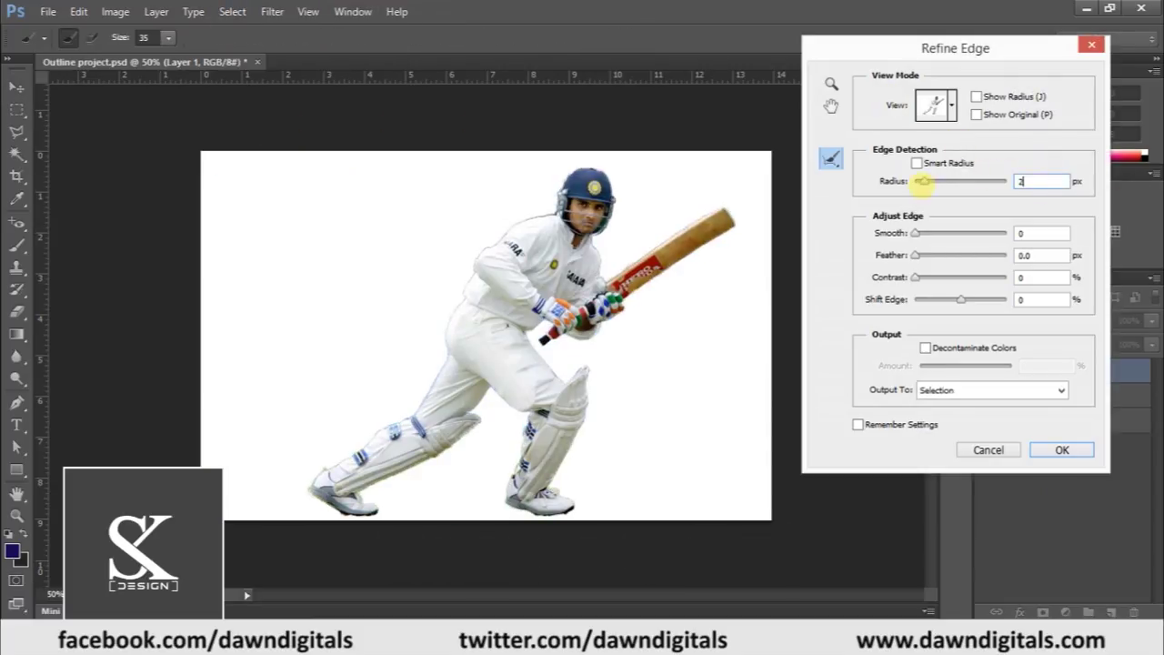
pyautogui.click(1042, 182)
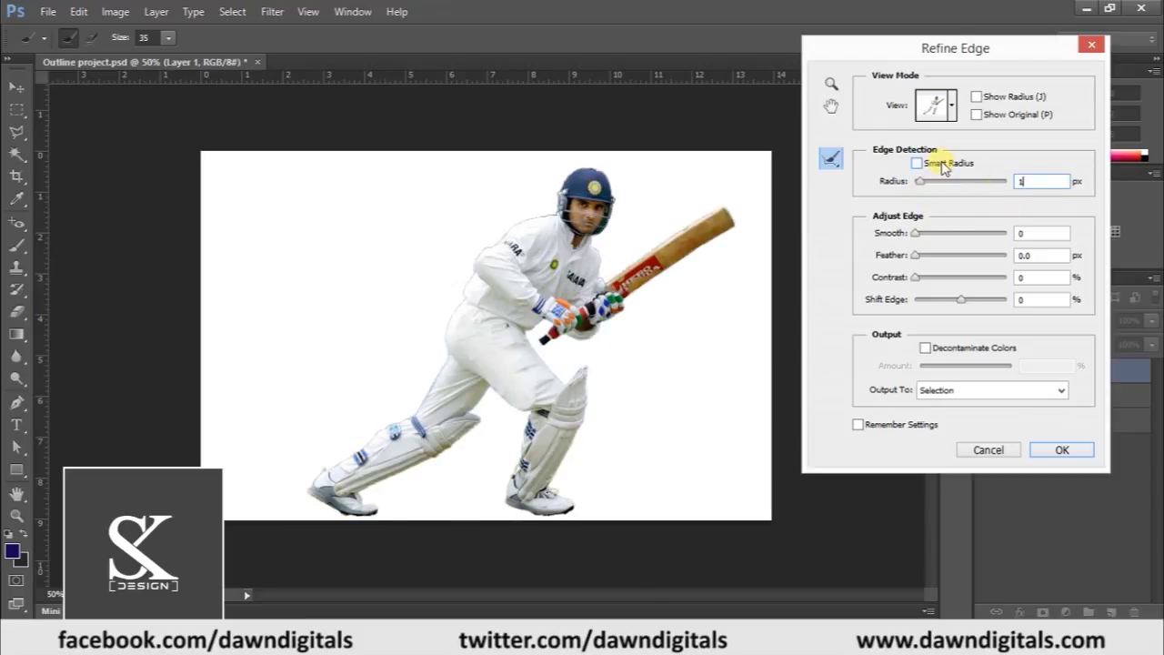
pyautogui.press('Down')
pyautogui.click(1045, 235)
pyautogui.write('10')
pyautogui.press('Tab')
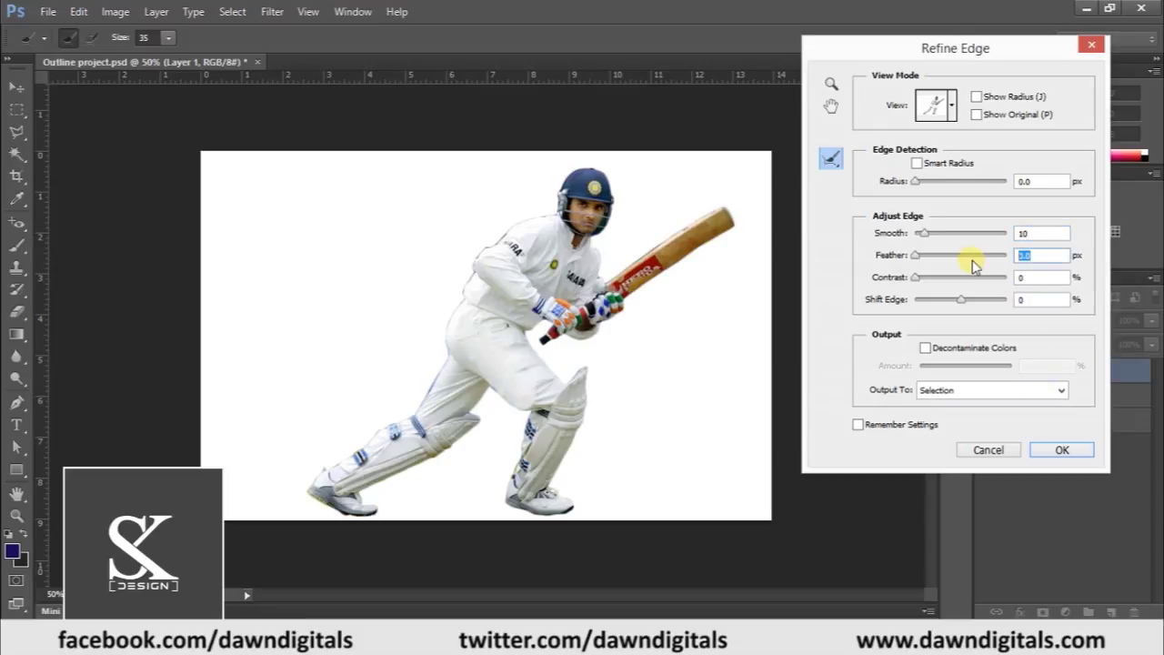
pyautogui.write('5')
pyautogui.press('Tab')
pyautogui.write('-10')
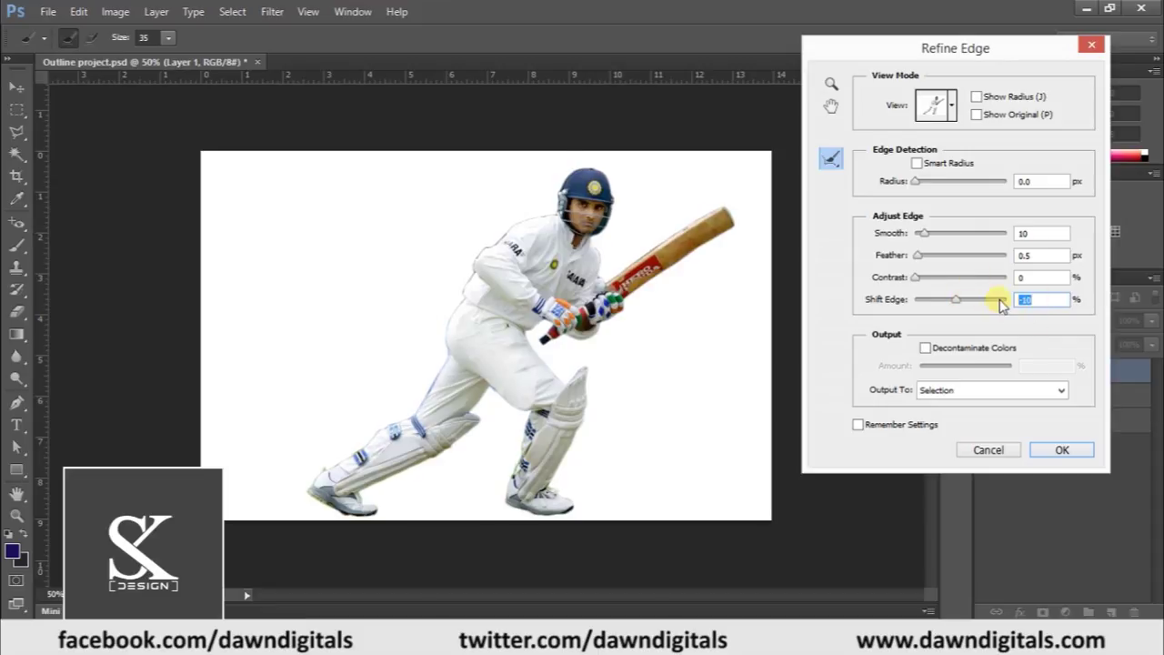
# Set Shift Edge to -40 and output the refined cutout to a new layer
pyautogui.press('BackSpace')
pyautogui.write('2')
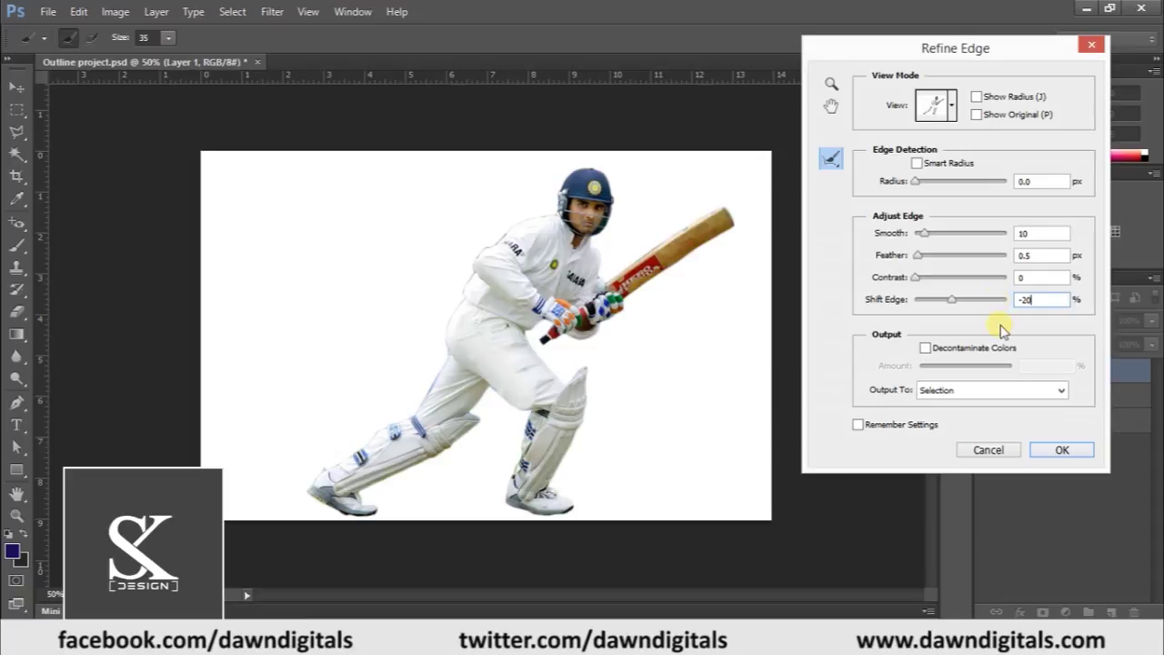
pyautogui.press('Delete')
pyautogui.write('3')
pyautogui.press('BackSpace')
pyautogui.write('4')
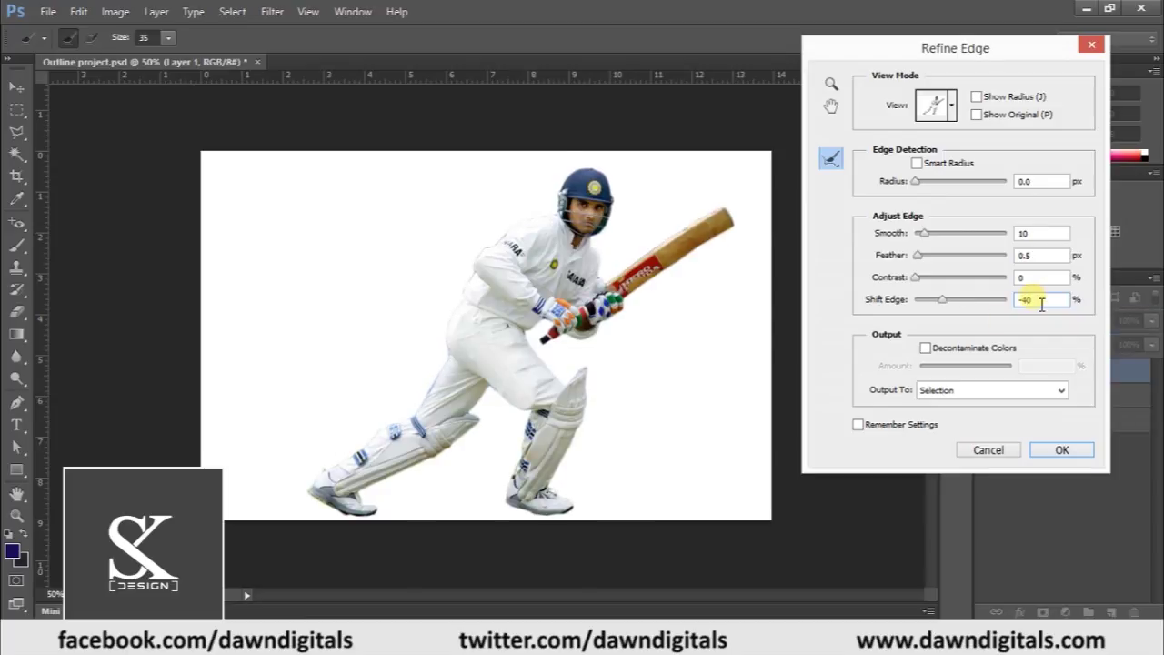
pyautogui.click(1026, 389)
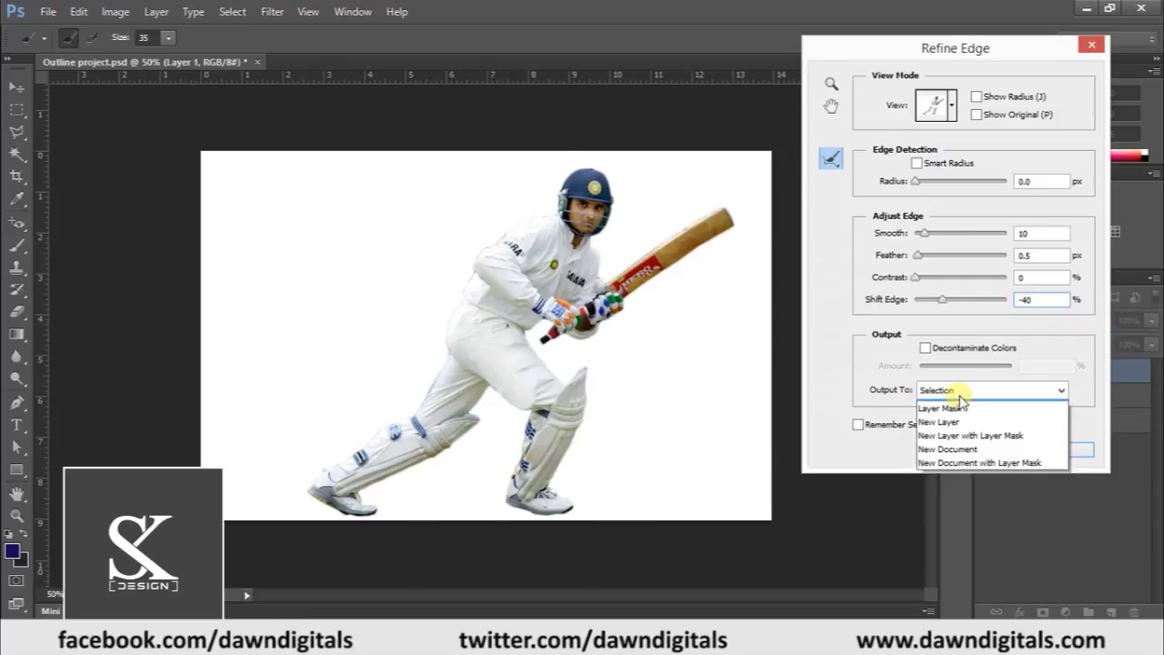
pyautogui.click(967, 433)
pyautogui.click(1060, 450)
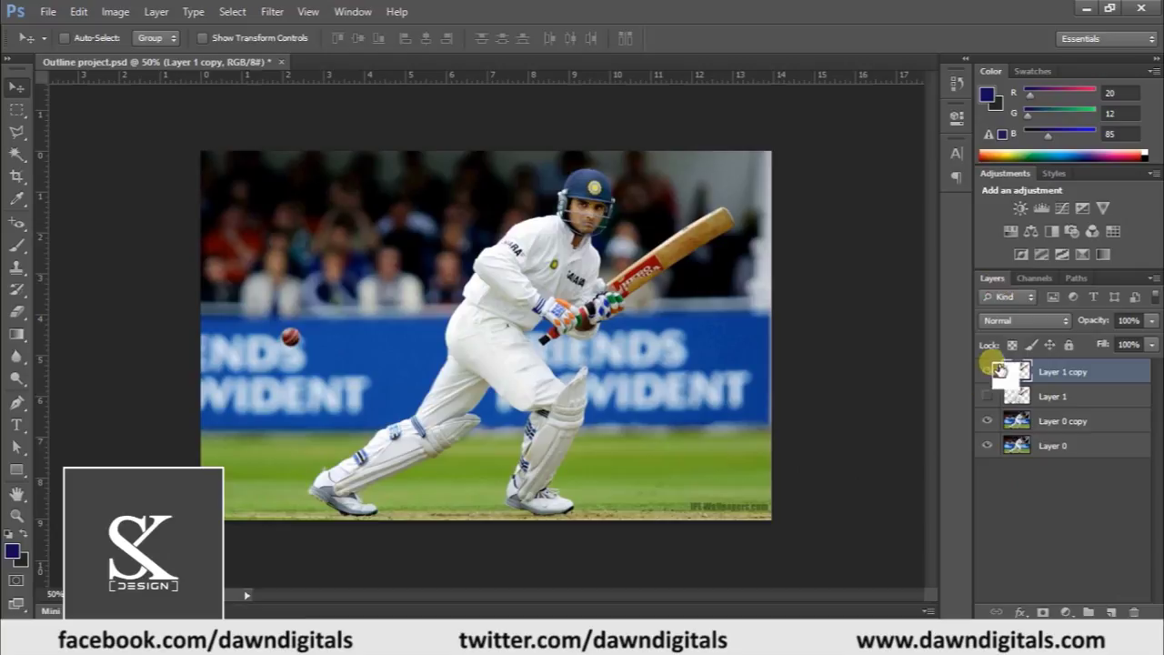
# Move Layer 1 above Layer 1 copy and give the cutout a 4 px white (ffffff) stroke
pyautogui.moveTo(998, 407); pyautogui.dragTo(1059, 401)
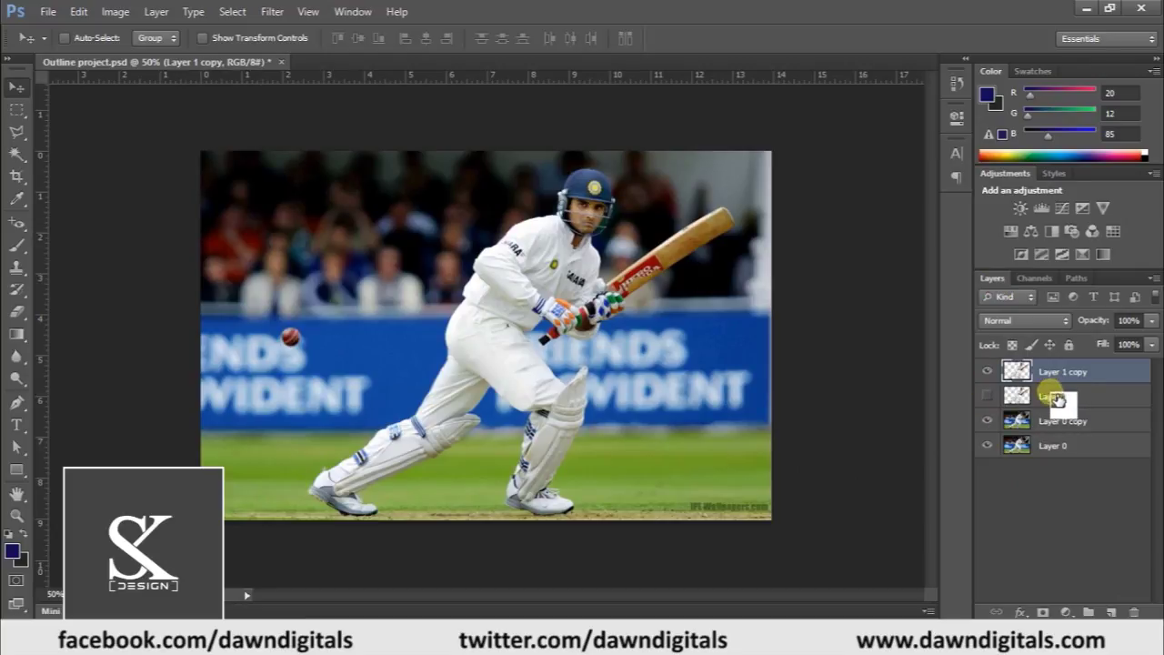
pyautogui.moveTo(1059, 401); pyautogui.dragTo(1059, 373)
pyautogui.click(1067, 613)
pyautogui.click(1020, 612)
pyautogui.click(1038, 449)
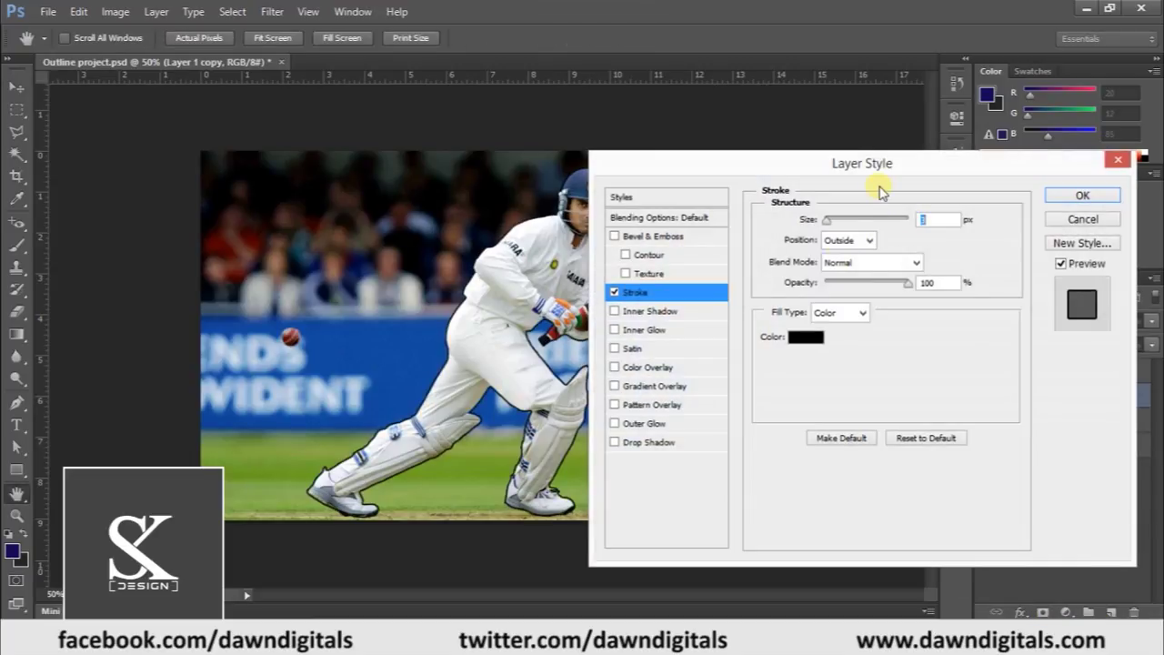
pyautogui.write('ffffff')
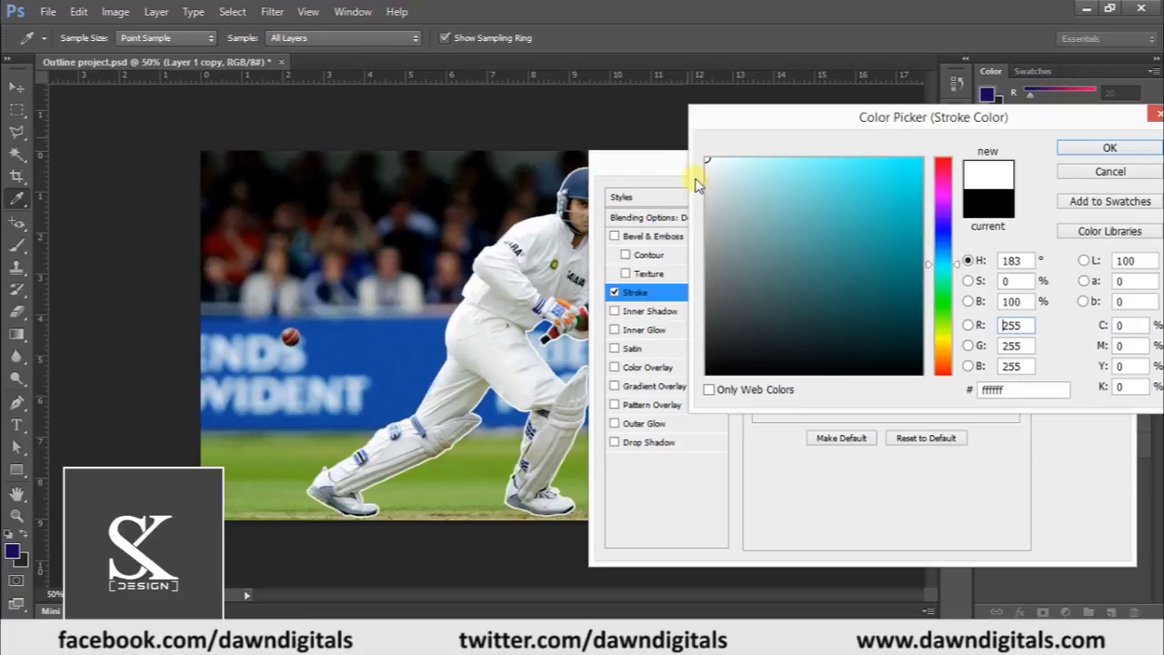
pyautogui.press('Return')
pyautogui.write('4')
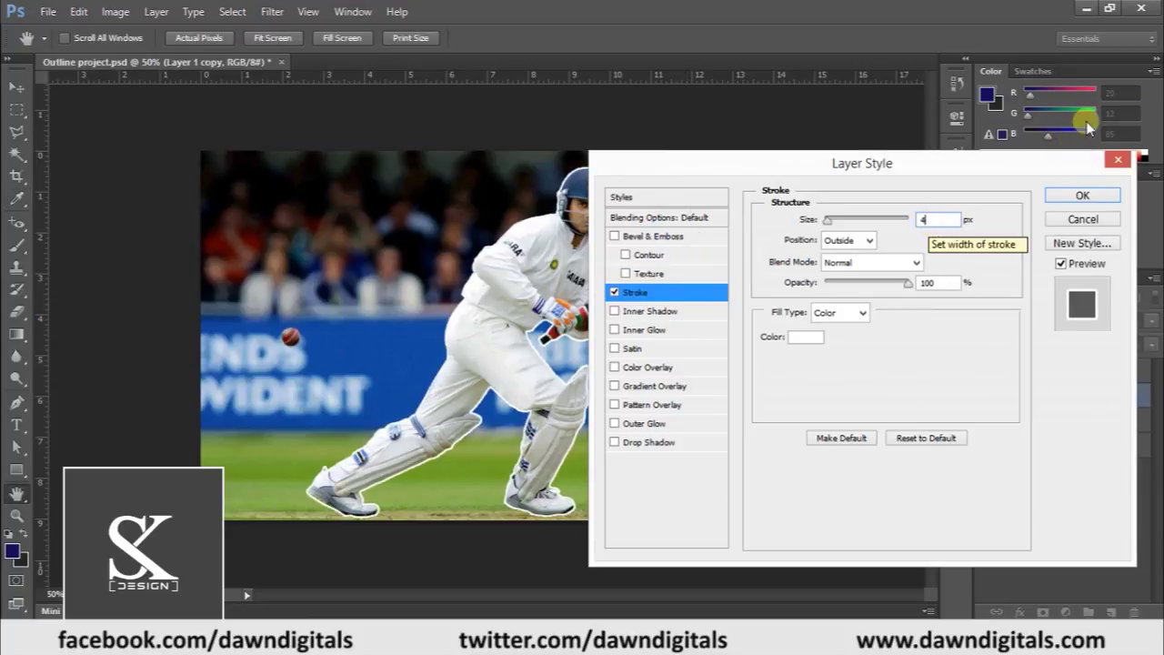
pyautogui.click(1060, 198)
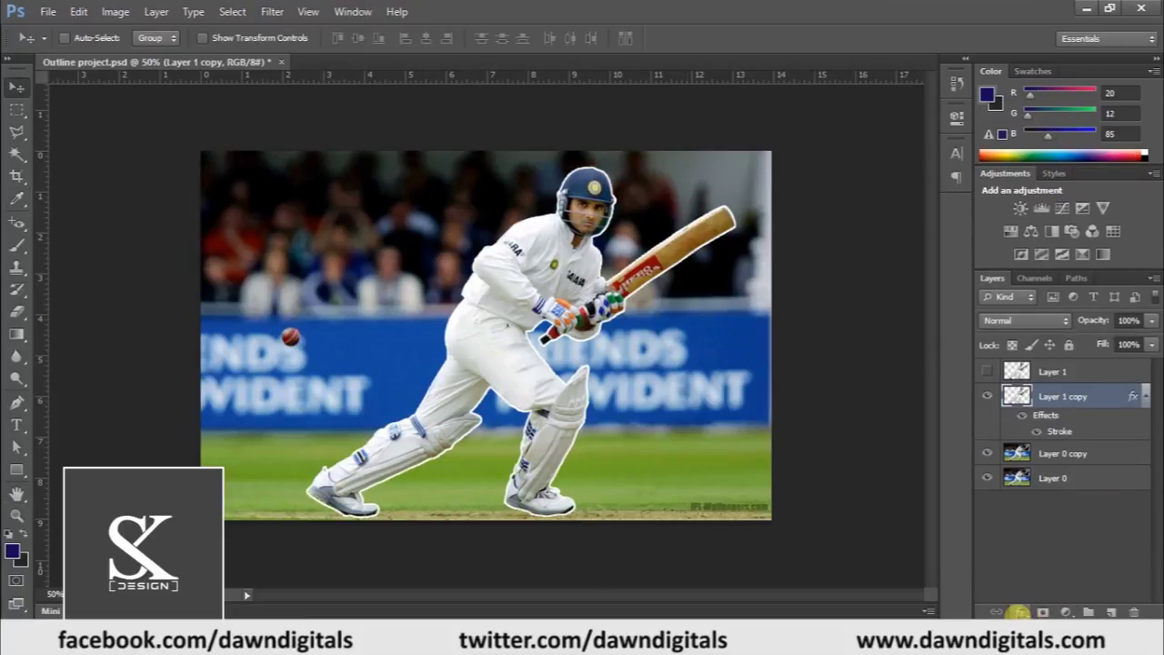
# Add an Outer Glow at 100 opacity with spread 6 around the cutout
pyautogui.click(1021, 613)
pyautogui.click(1037, 601)
pyautogui.click(913, 349)
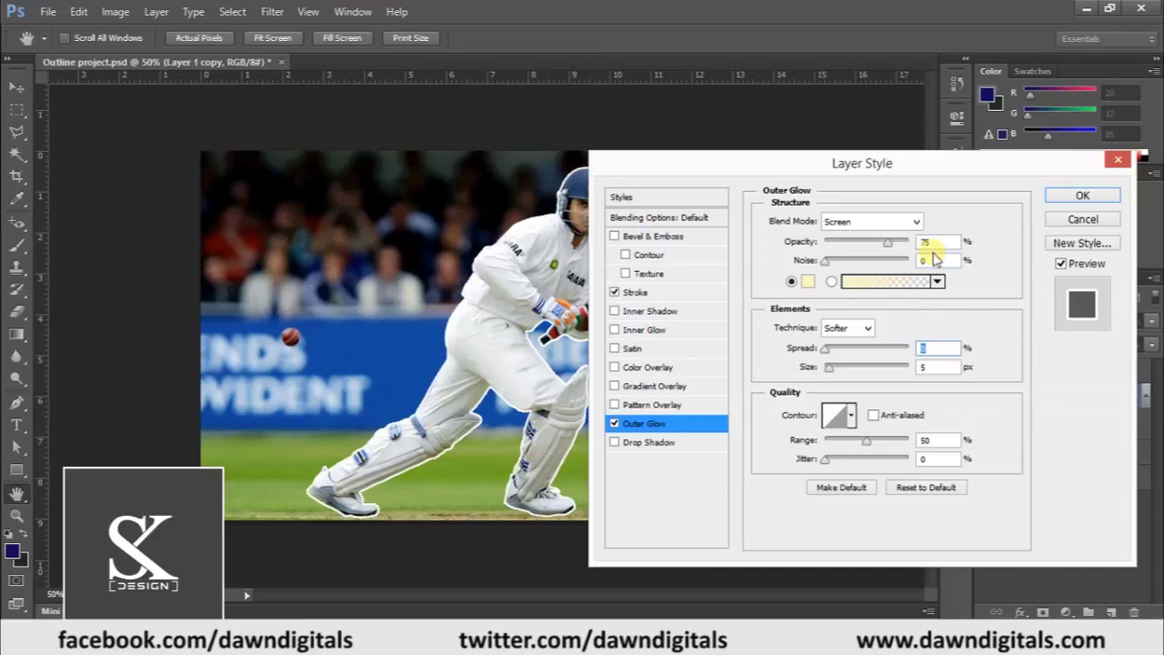
pyautogui.write('100')
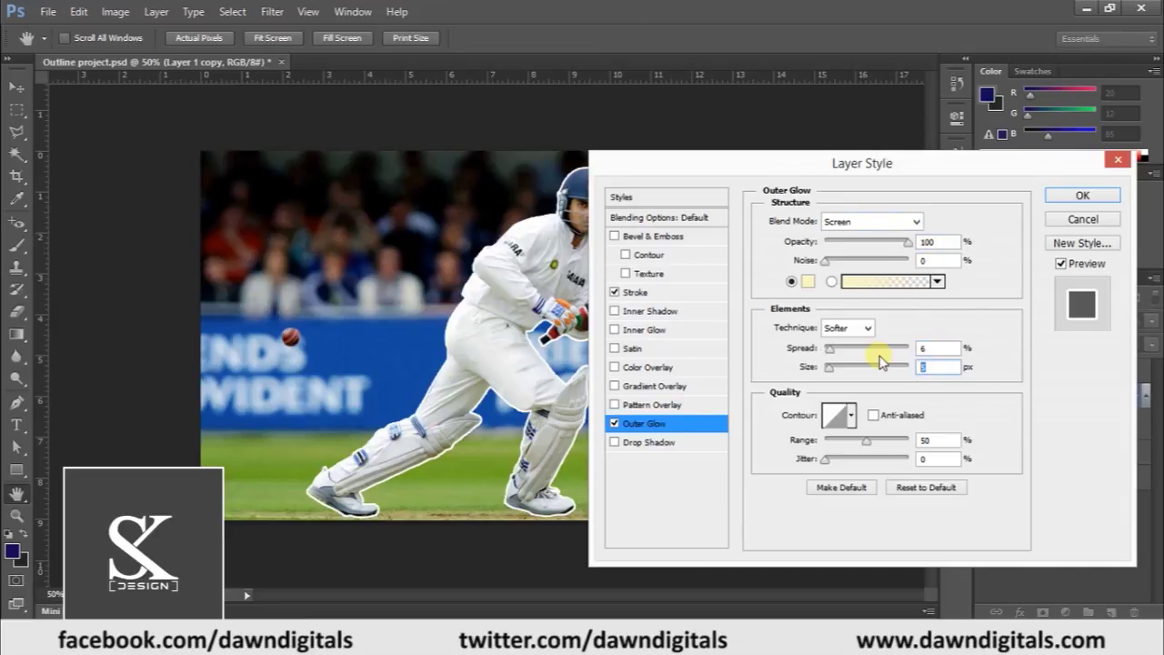
pyautogui.write('10')
pyautogui.click(1080, 195)
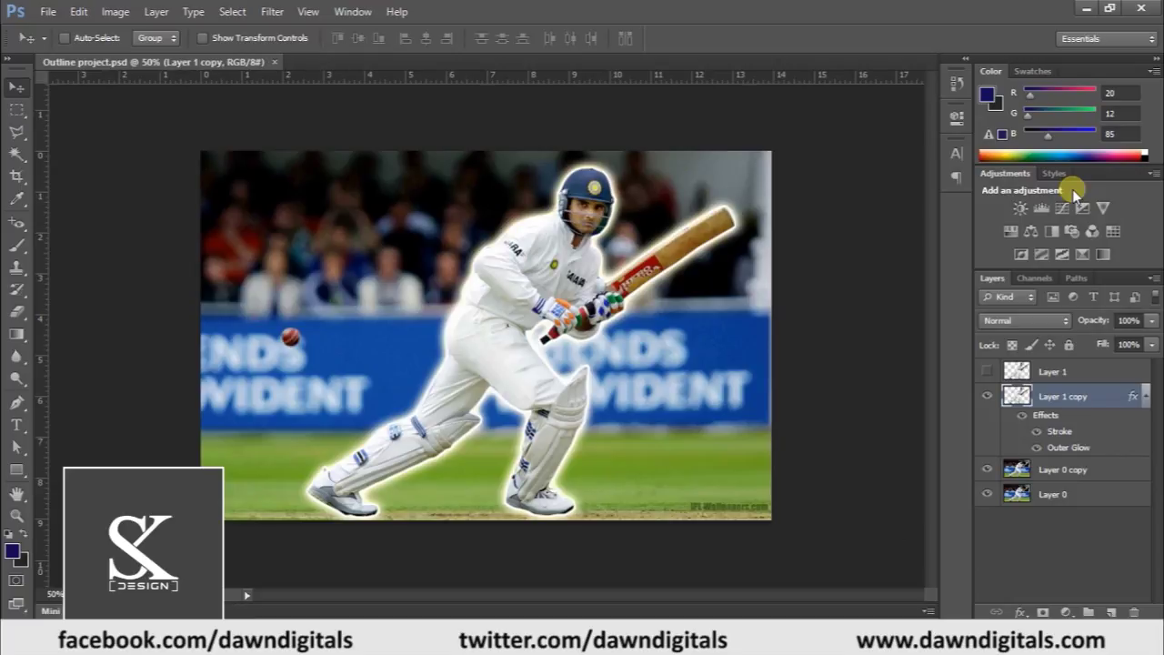
# Add a Hue/Saturation adjustment layer with Saturation +35
pyautogui.click(1064, 611)
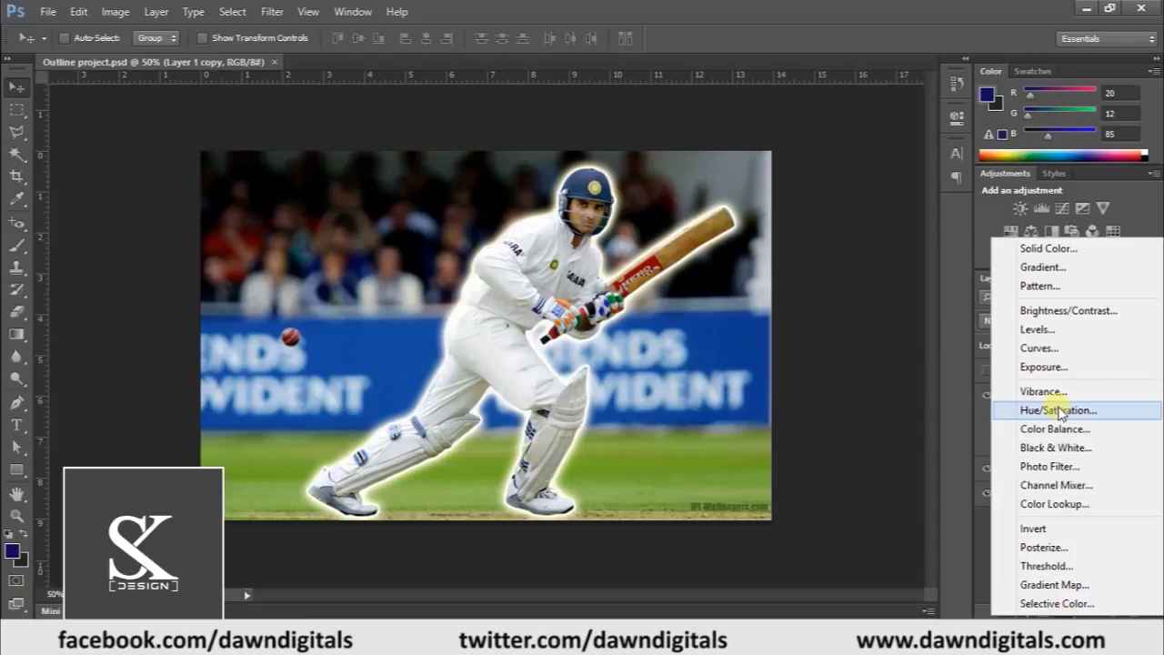
pyautogui.click(1058, 410)
pyautogui.write('35')
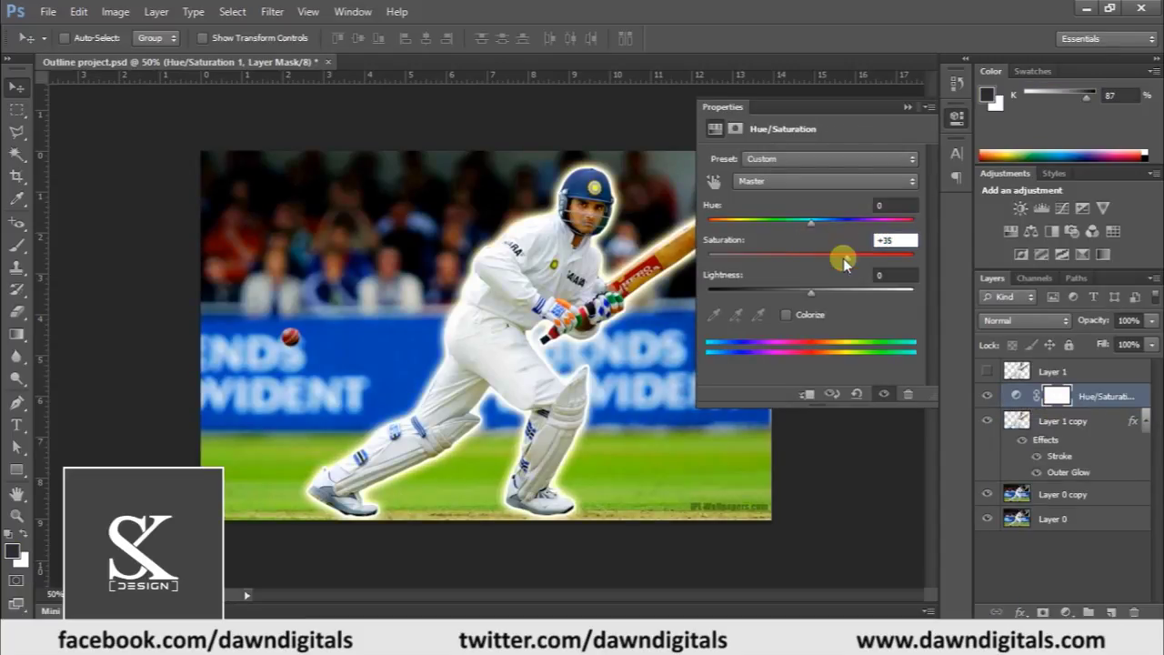
pyautogui.click(907, 107)
# Save the document
pyautogui.click(48, 11)
pyautogui.click(63, 200)
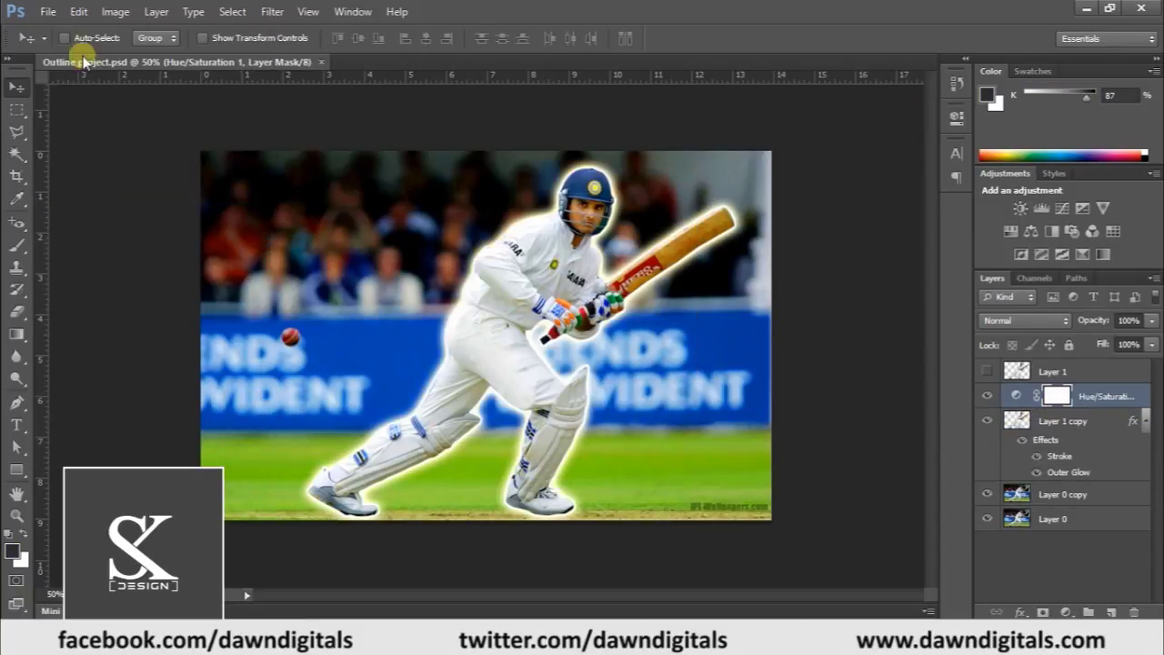
pyautogui.click(48, 11)
pyautogui.click(442, 111)
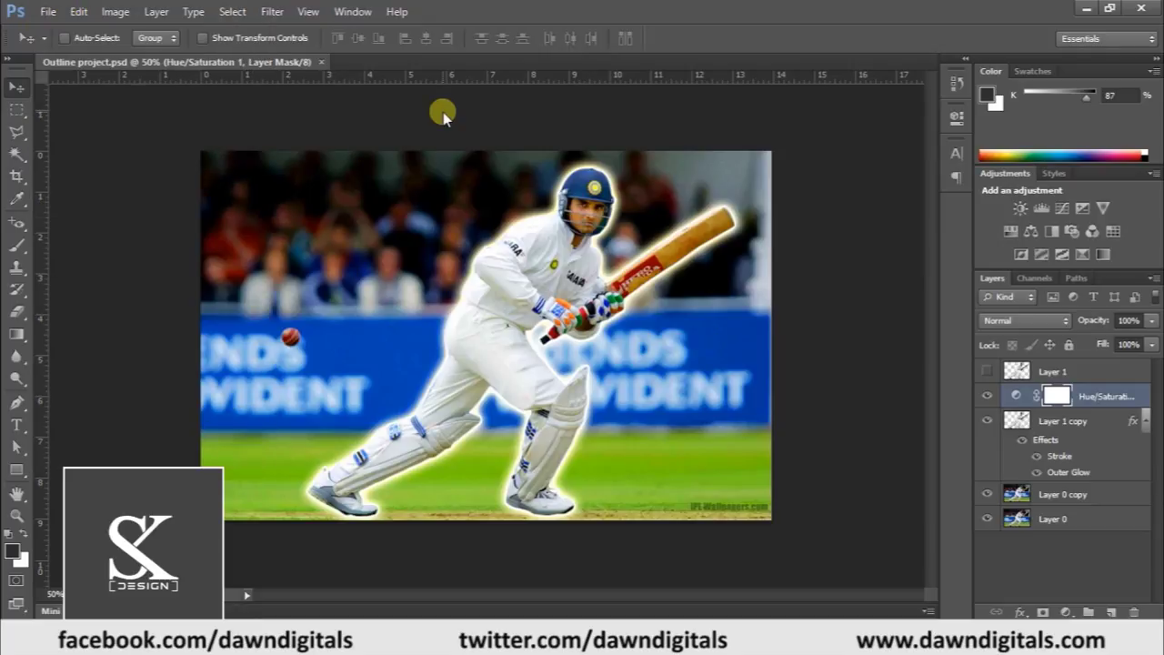
# Apply a 10-pixel Gaussian Blur to Layer 0 copy
pyautogui.click(272, 11)
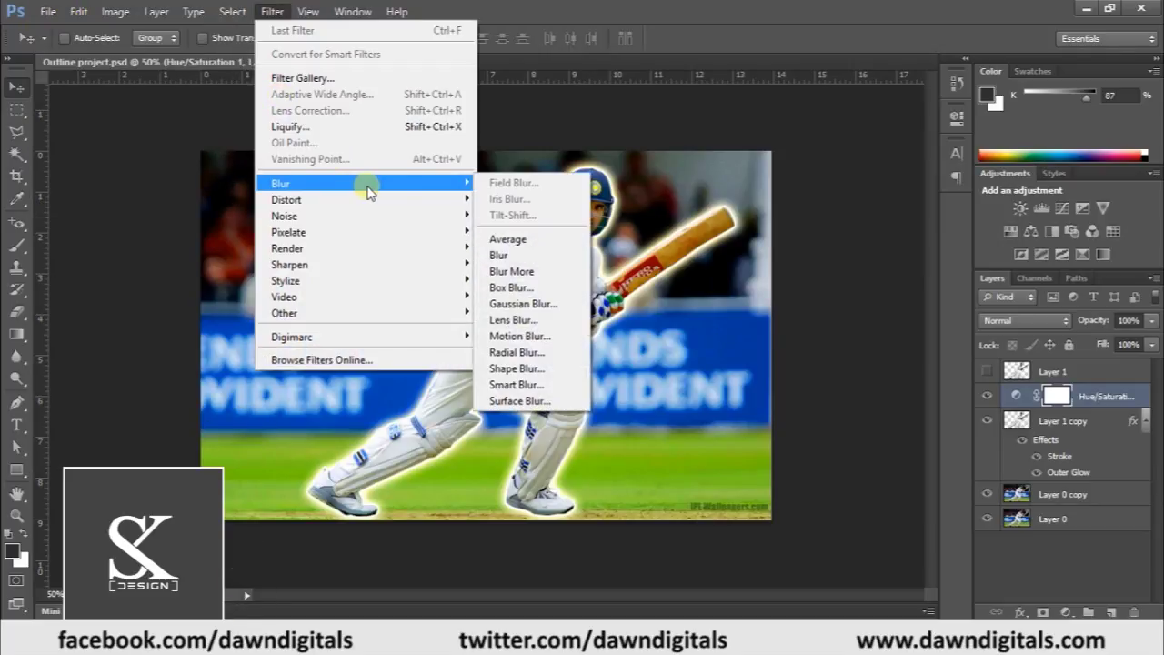
pyautogui.click(1063, 494)
pyautogui.click(272, 11)
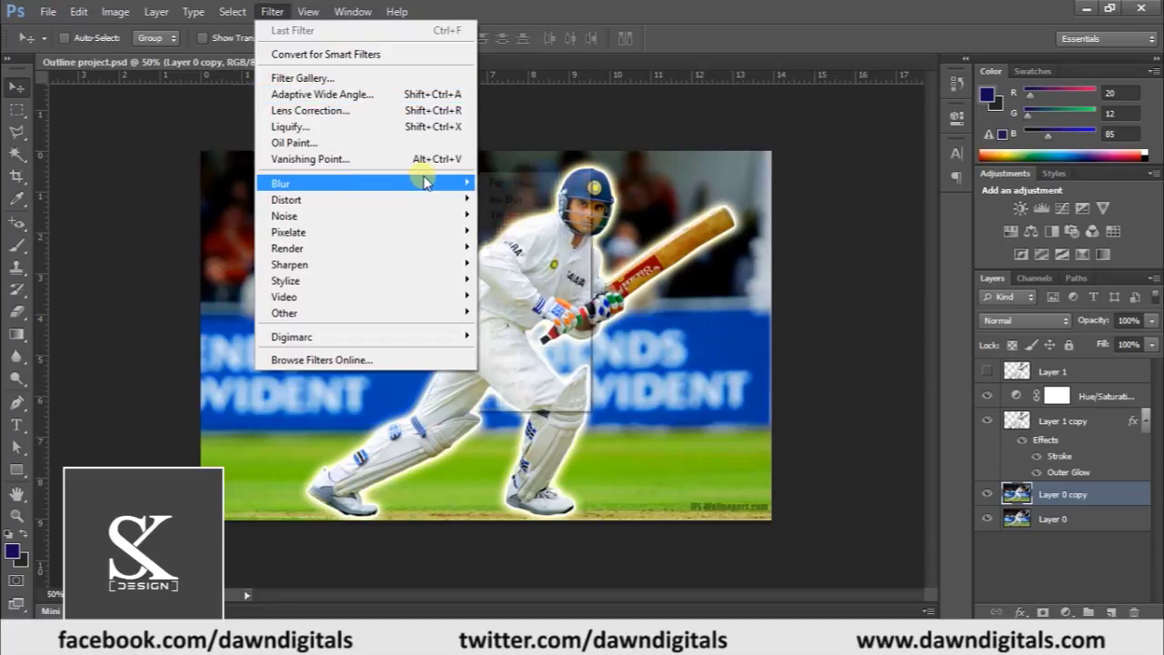
pyautogui.moveTo(364, 182)
pyautogui.click(603, 300)
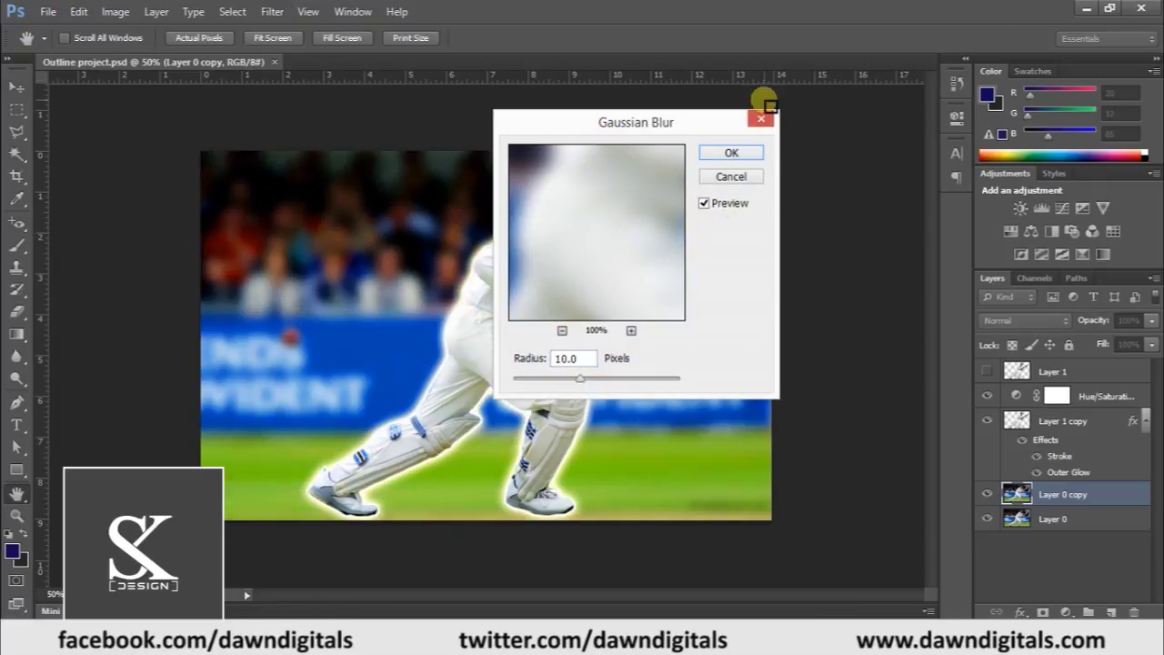
pyautogui.press('Return')
pyautogui.press('v')
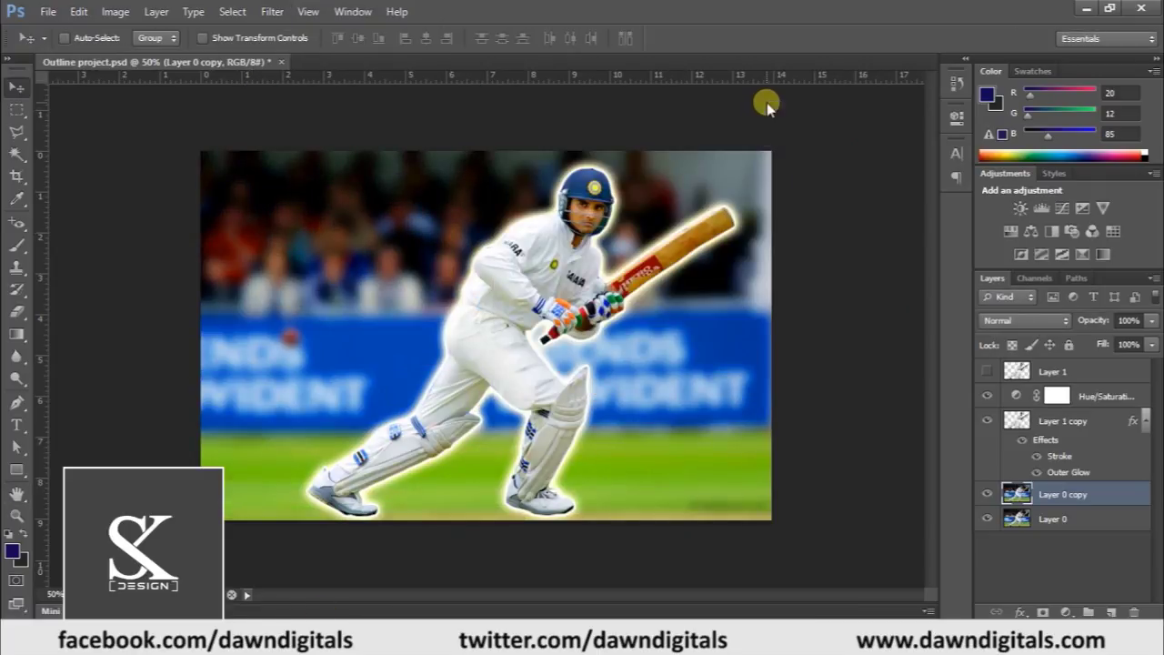
# Add a Hue/Saturation layer with Saturation -25 over the background and save
pyautogui.click(1066, 613)
pyautogui.click(1001, 408)
pyautogui.write('25')
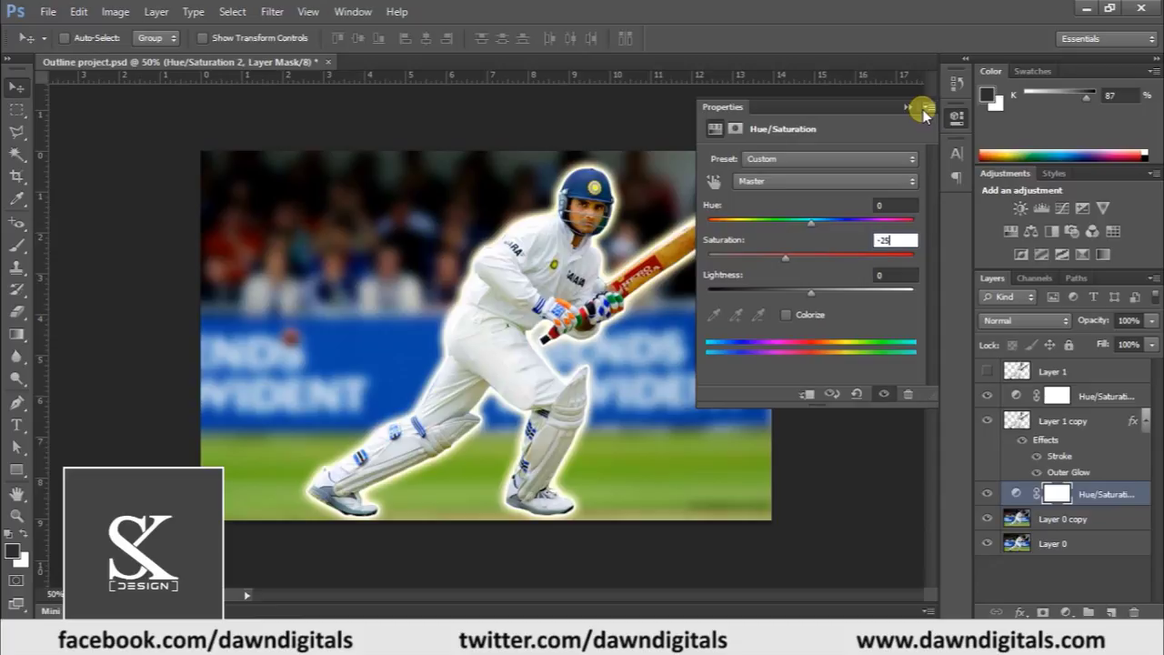
pyautogui.click(923, 108)
pyautogui.click(47, 10)
pyautogui.click(146, 195)
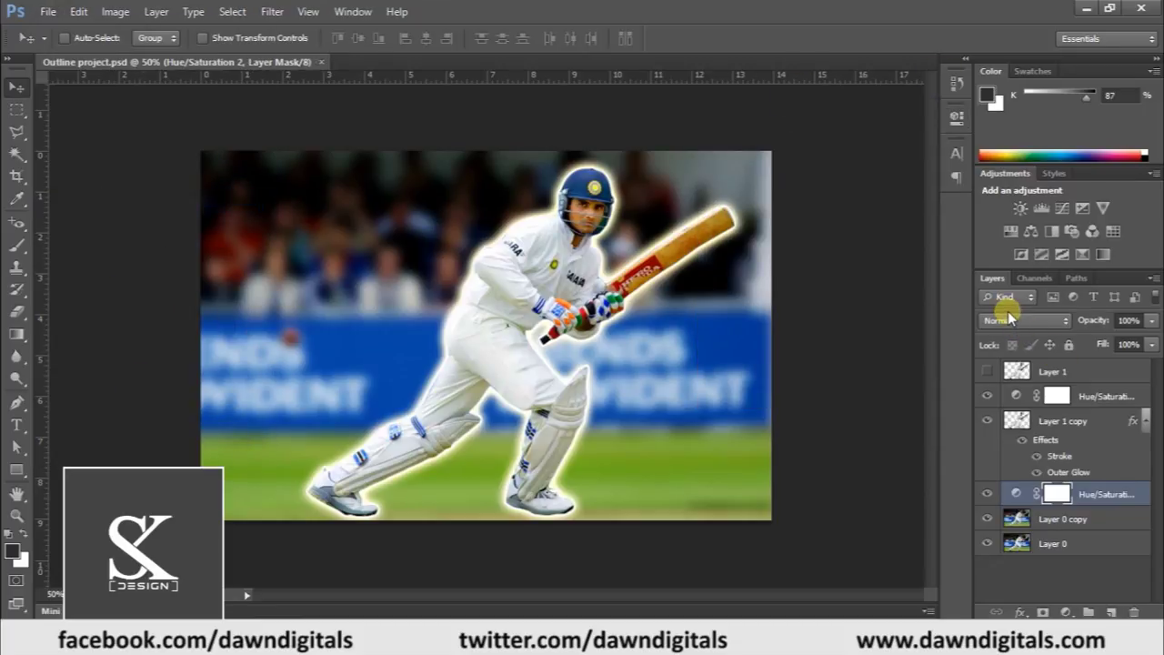
# Add a Curves adjustment above Layer 0 copy with a raised midpoint
pyautogui.moveTo(1087, 494); pyautogui.dragTo(1092, 528)
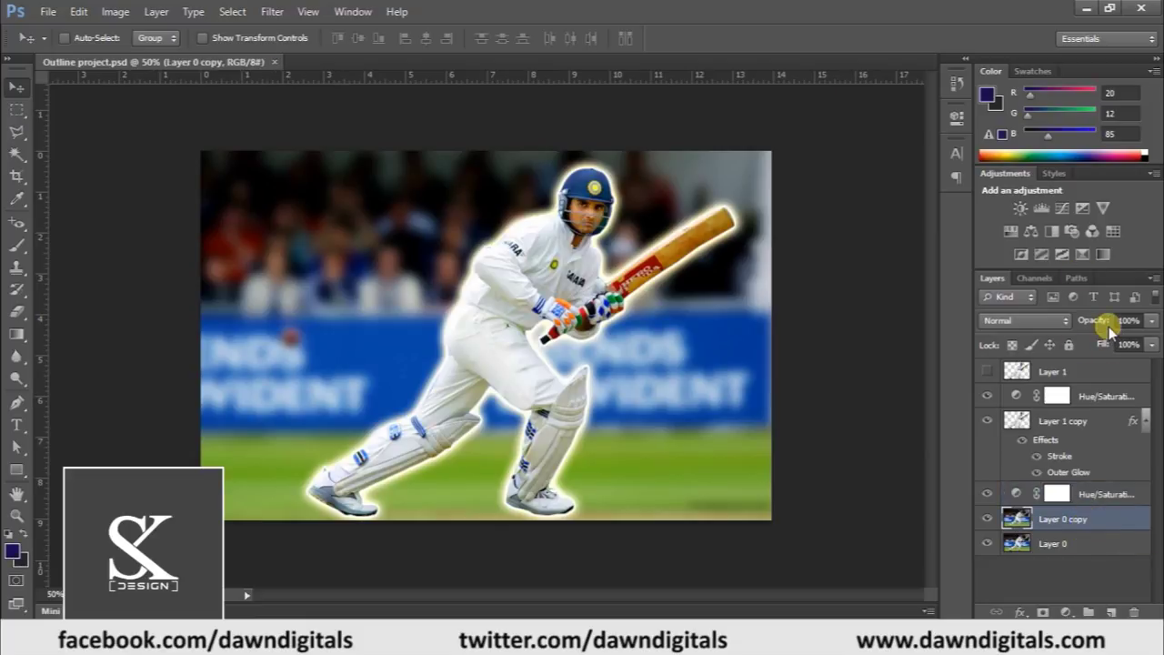
pyautogui.click(1066, 613)
pyautogui.click(1019, 343)
pyautogui.moveTo(845, 264)
pyautogui.mouseDown()
pyautogui.moveTo(839, 298)
pyautogui.moveTo(832, 281)
pyautogui.mouseUp()
pyautogui.moveTo(808, 104); pyautogui.dragTo(955, 239)
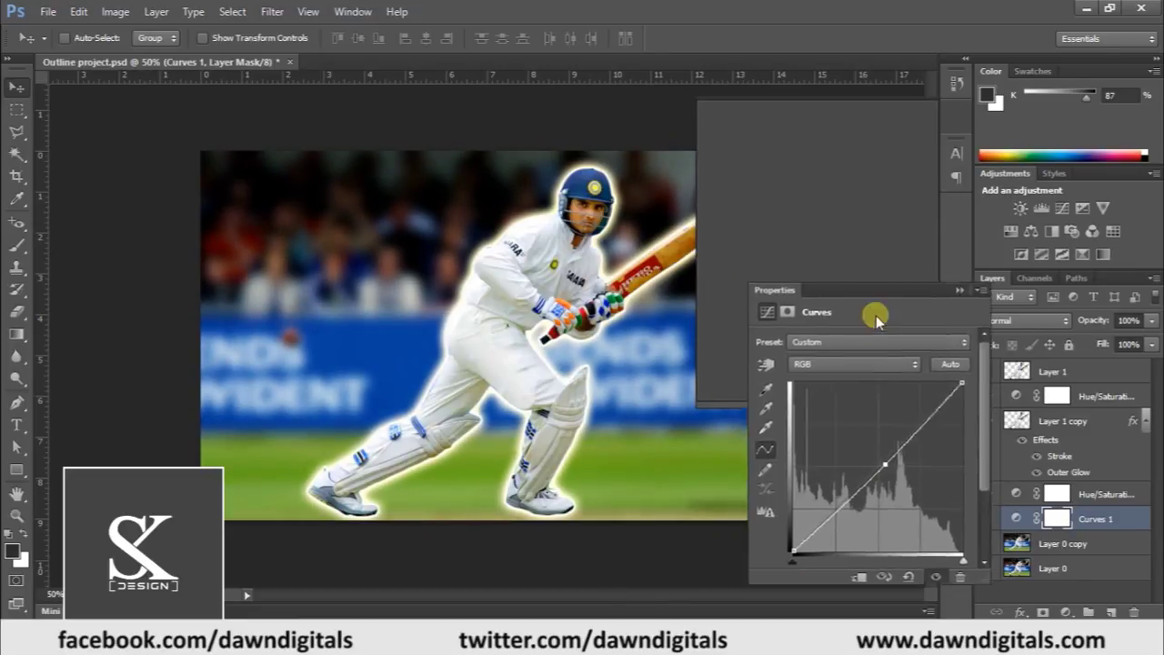
pyautogui.click(975, 236)
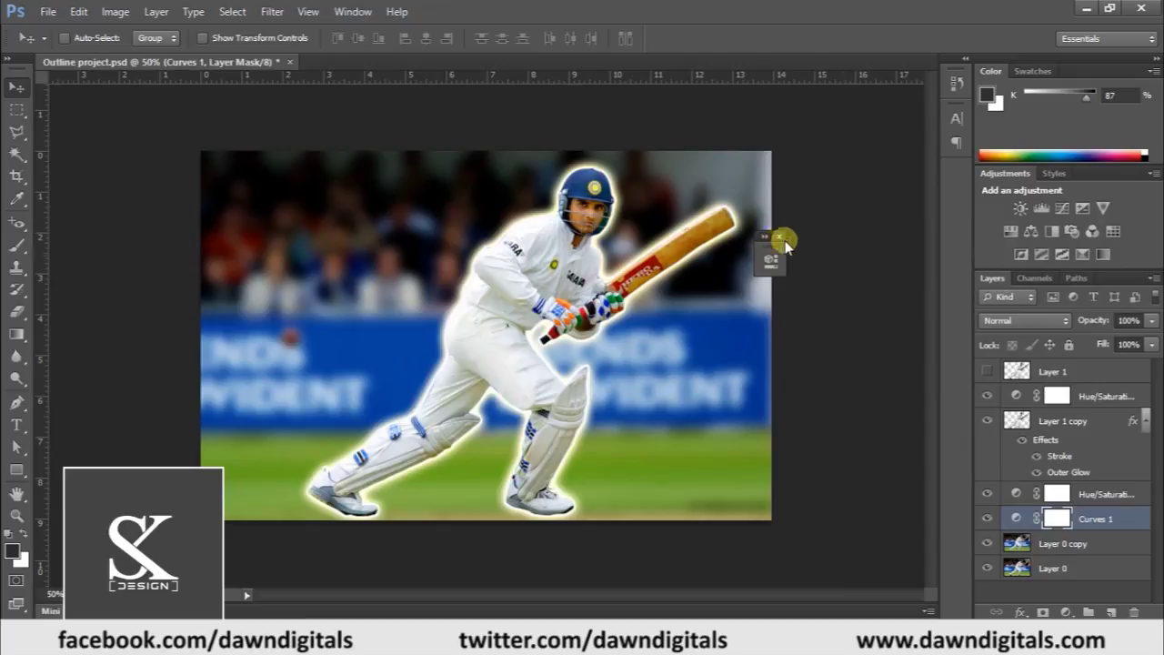
pyautogui.click(784, 227)
pyautogui.click(51, 12)
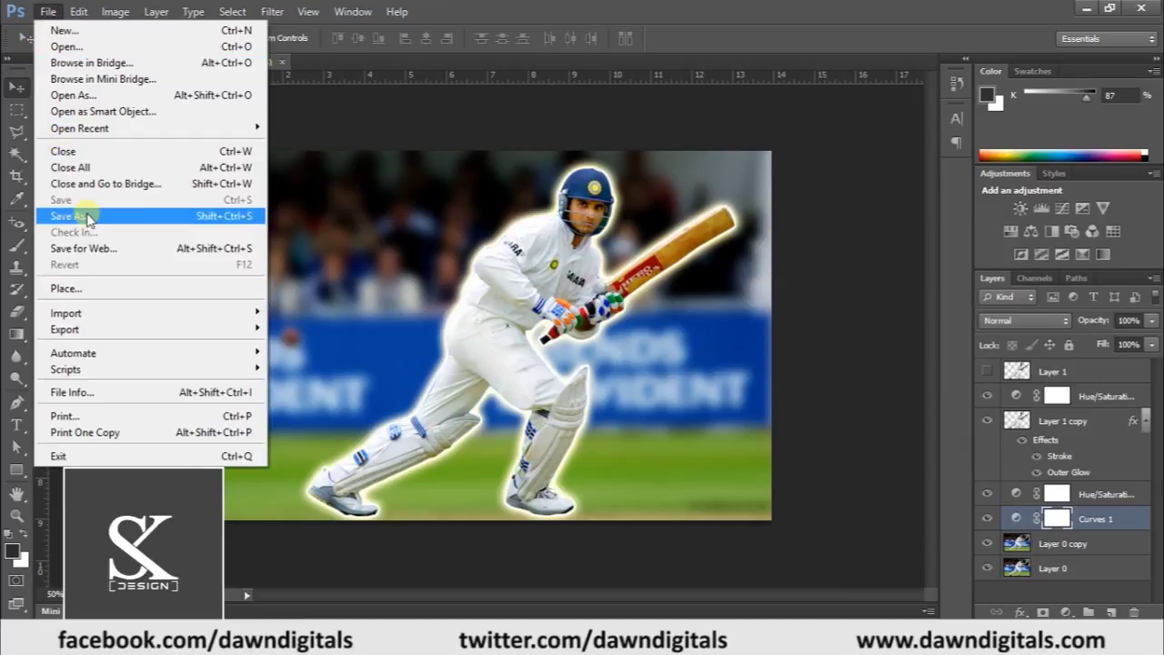
pyautogui.click(830, 132)
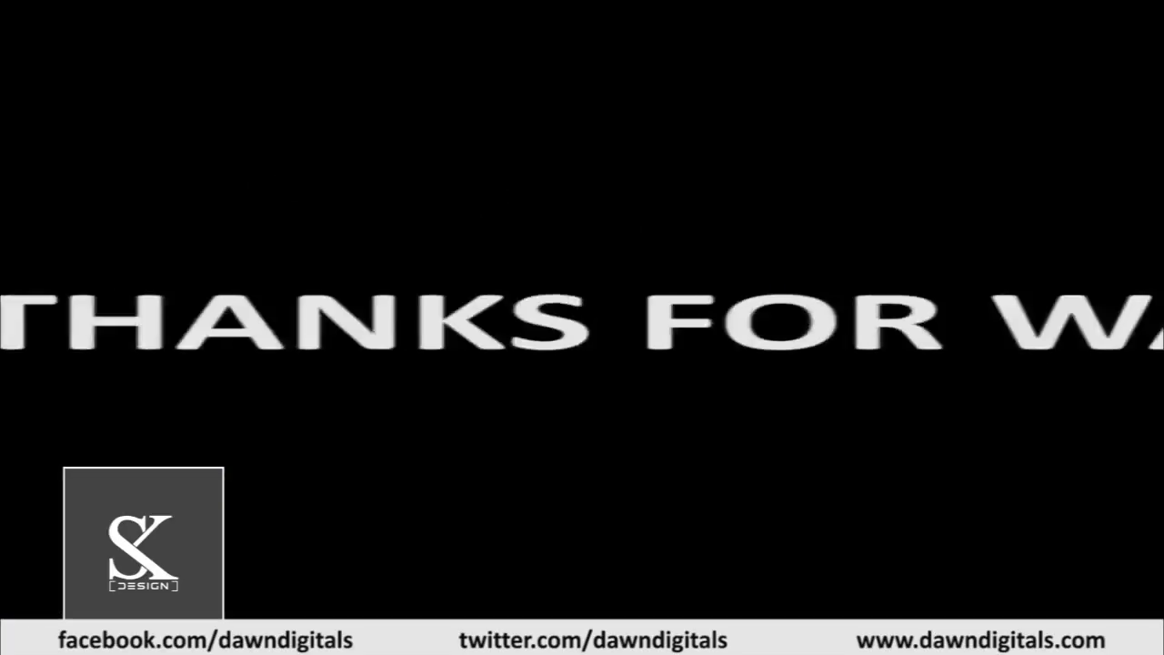